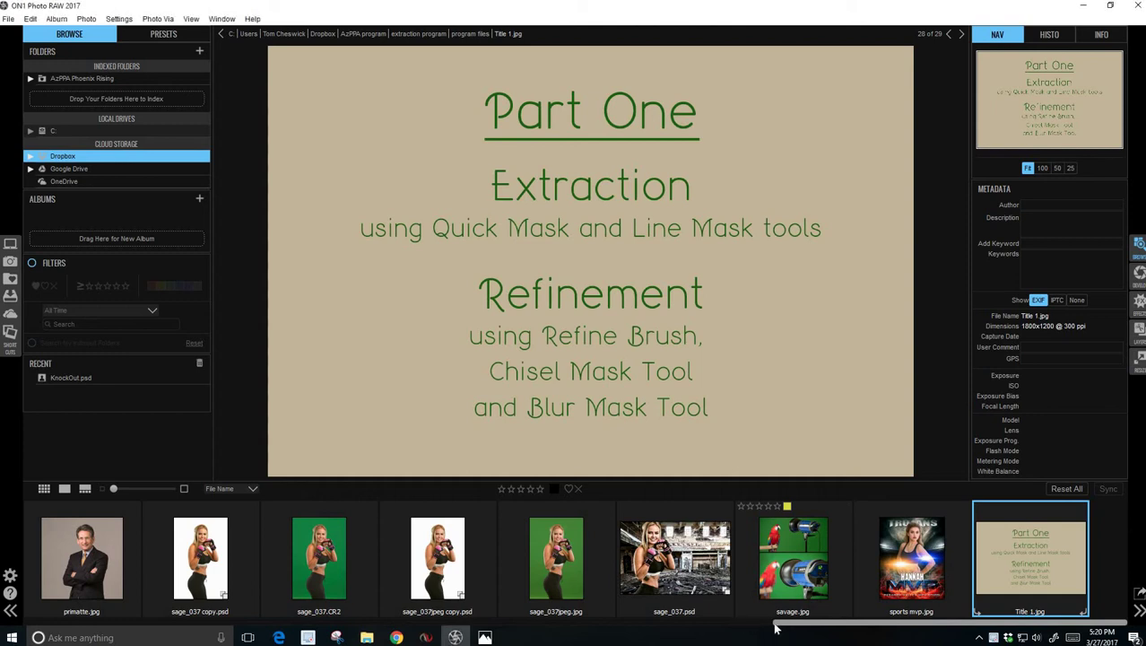
# - Scroll the filmstrip to cheswickphoto-062.cr2 and display it in the main viewer
pyautogui.moveTo(777, 628); pyautogui.dragTo(117, 634)
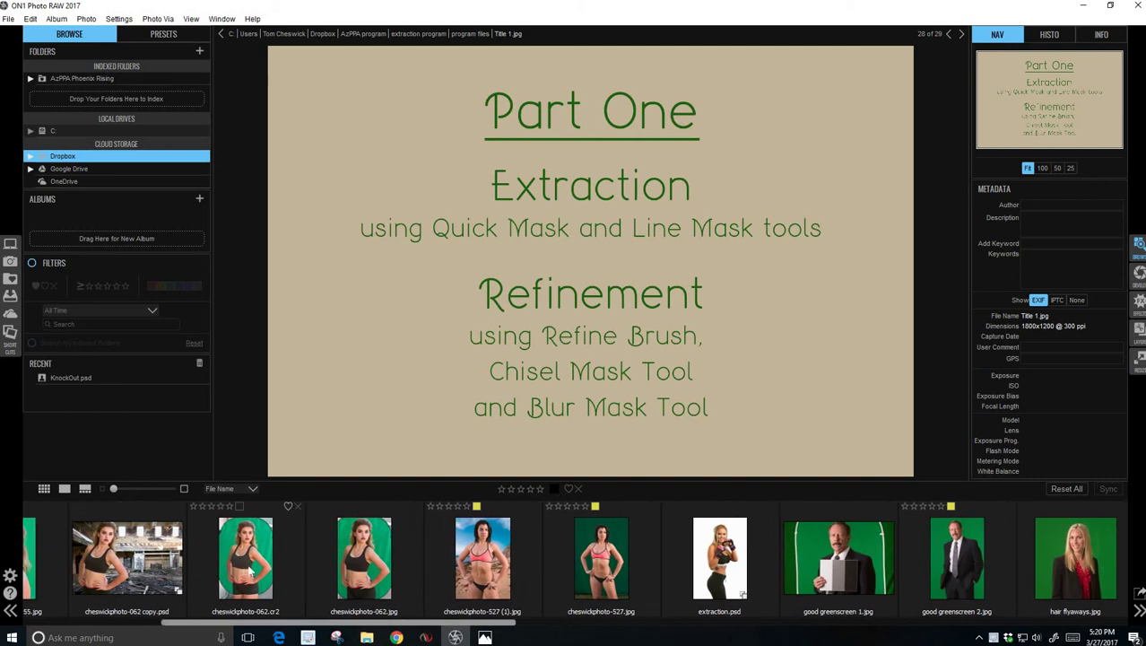
pyautogui.click(250, 570)
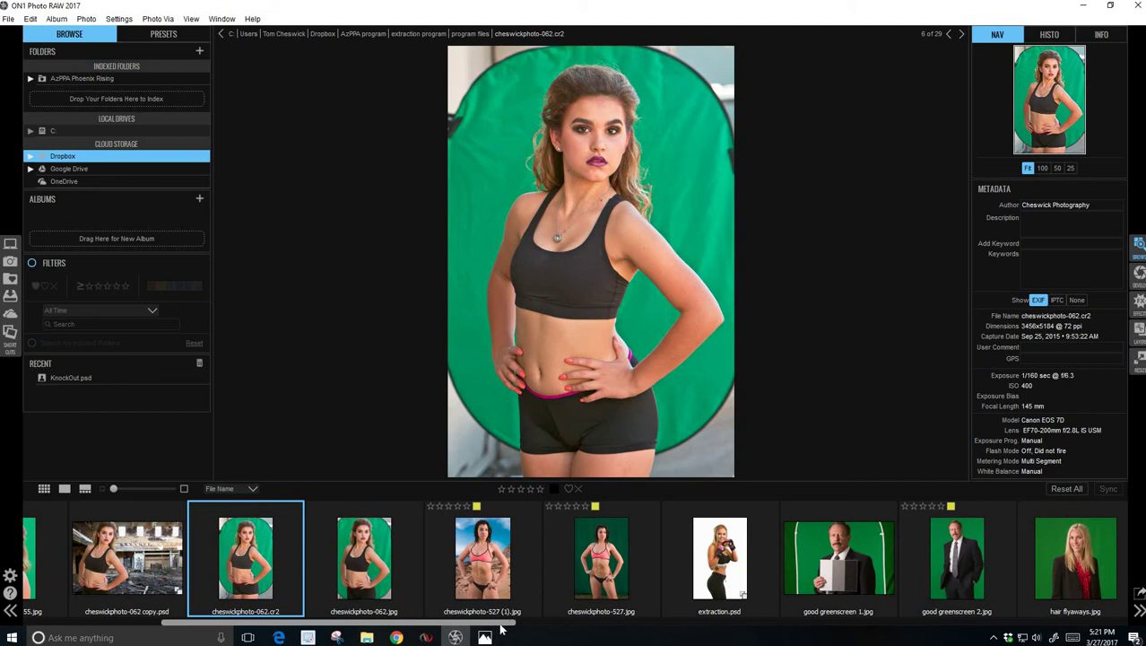
# - Preview good greenscreen 1.jpg, then scroll the filmstrip and display KnockOut.psd
pyautogui.moveTo(502, 624); pyautogui.dragTo(509, 625)
pyautogui.scroll(-5, 474, 579)
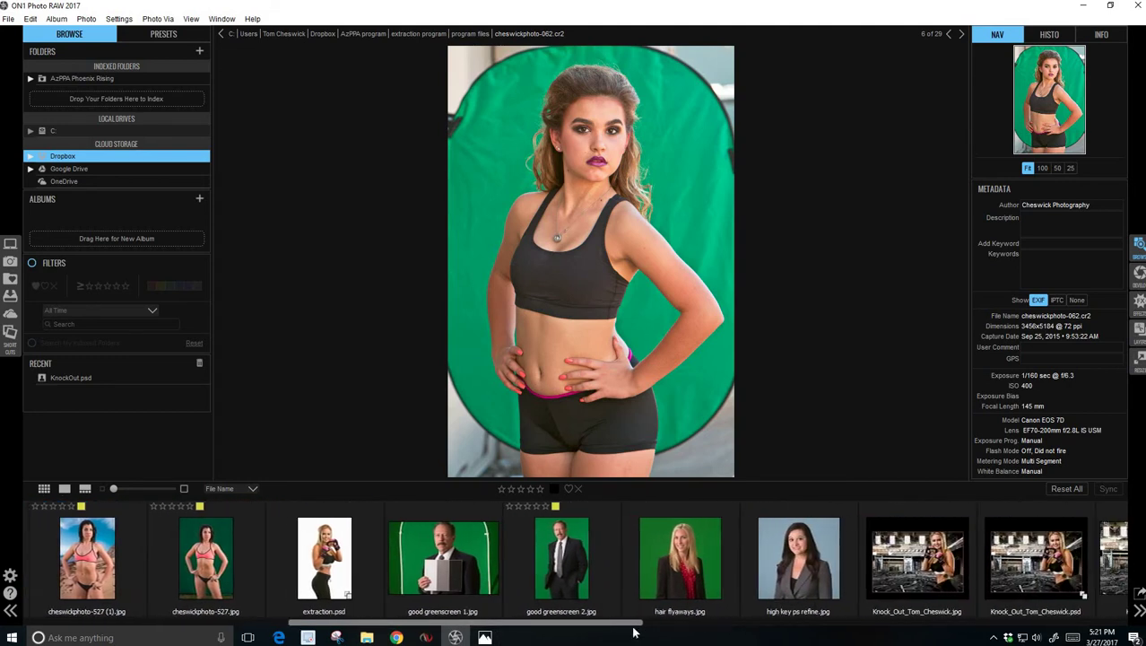
pyautogui.click(442, 565)
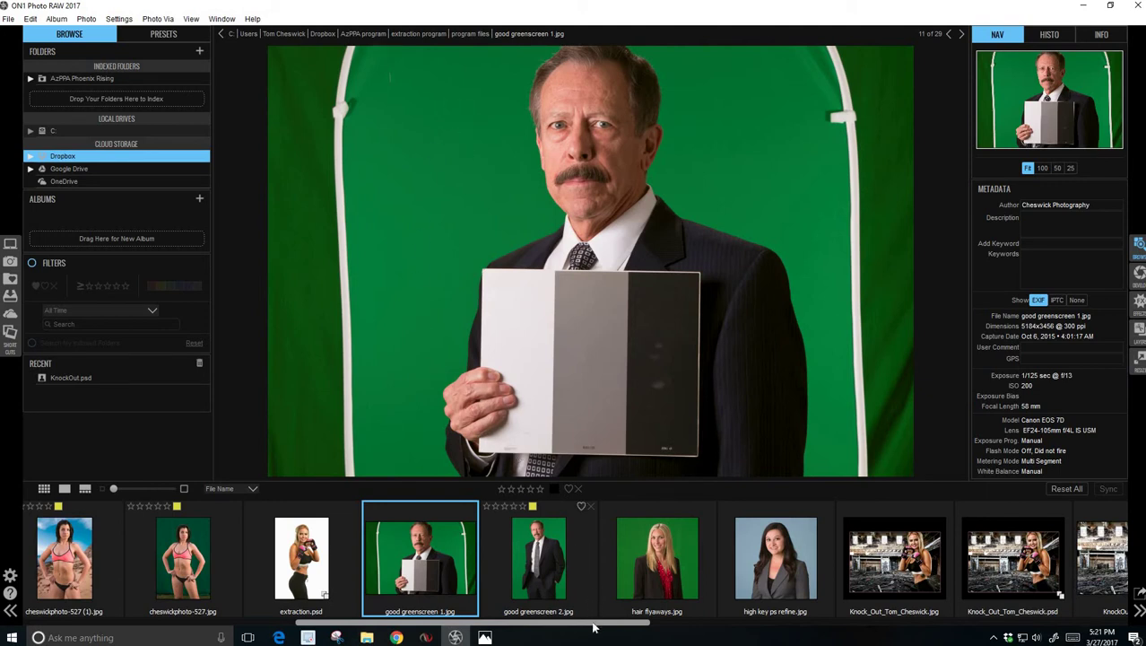
pyautogui.moveTo(593, 627); pyautogui.dragTo(773, 634)
pyautogui.click(699, 571)
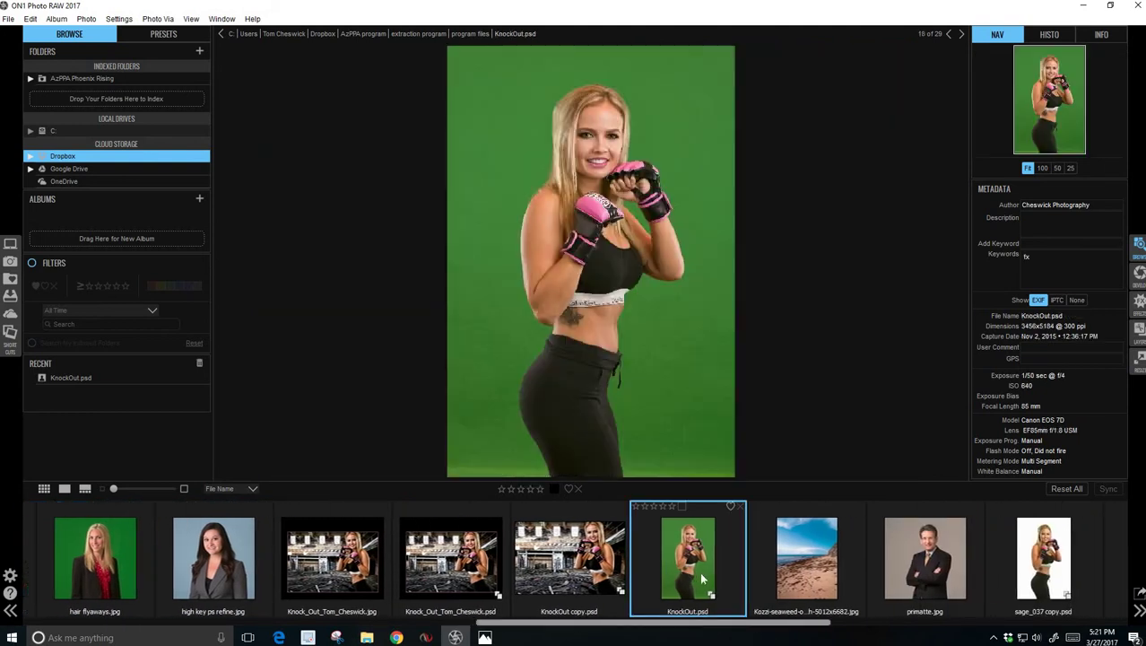
# - Bring Chrome forward and move from the ON1 page to the MyRetoucher Facebook post
pyautogui.click(396, 637)
pyautogui.click(285, 19)
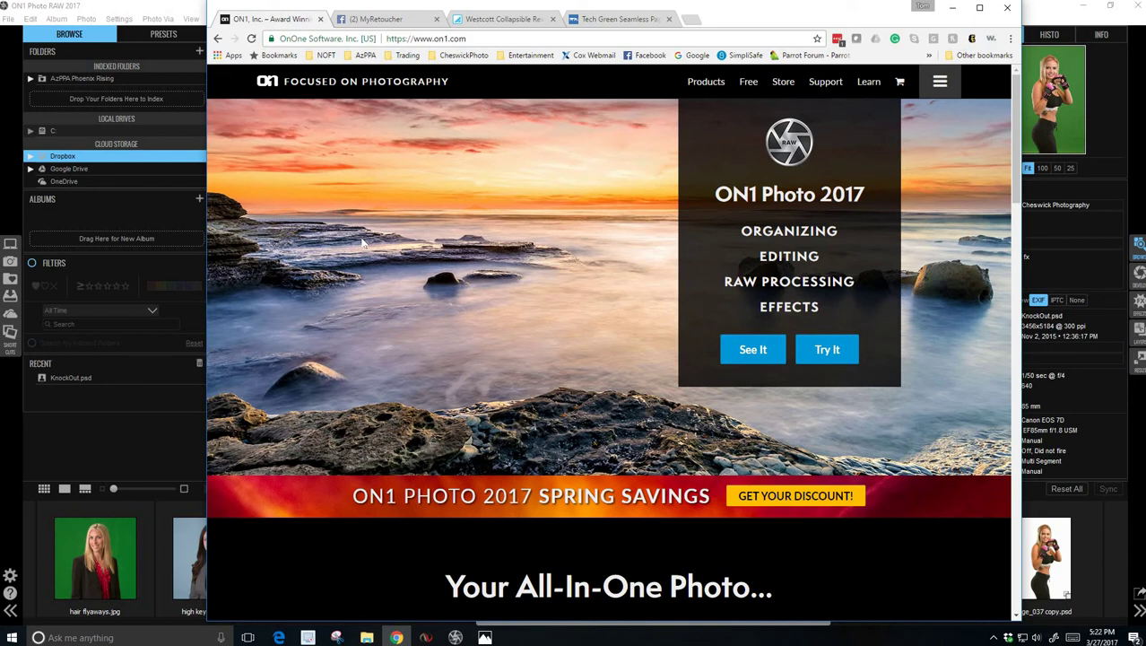
pyautogui.click(366, 19)
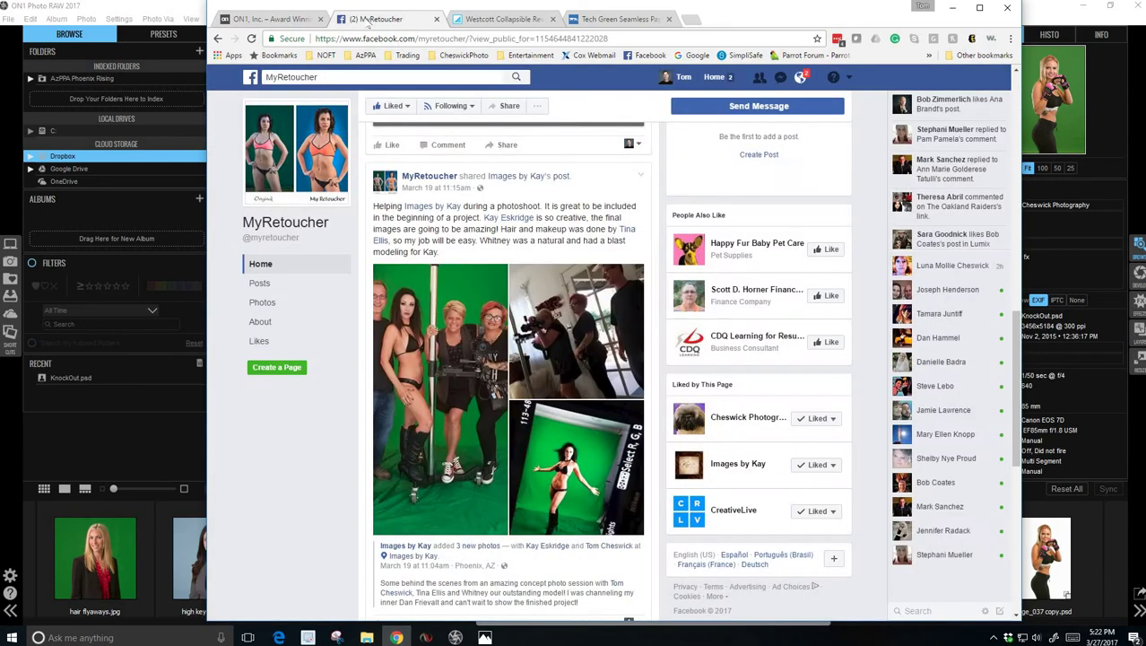
# - Scroll through the Westcott reversible chroma-key backdrop page and its 5' x 6' and 6' x 7' sizes
pyautogui.click(499, 19)
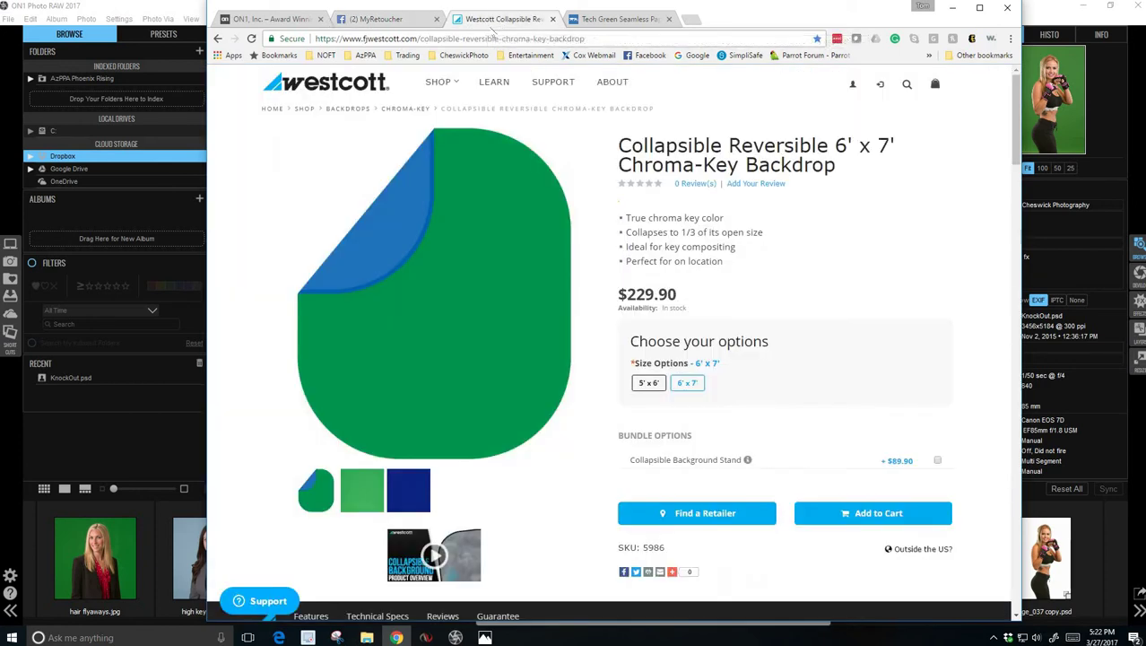
pyautogui.moveTo(542, 184)
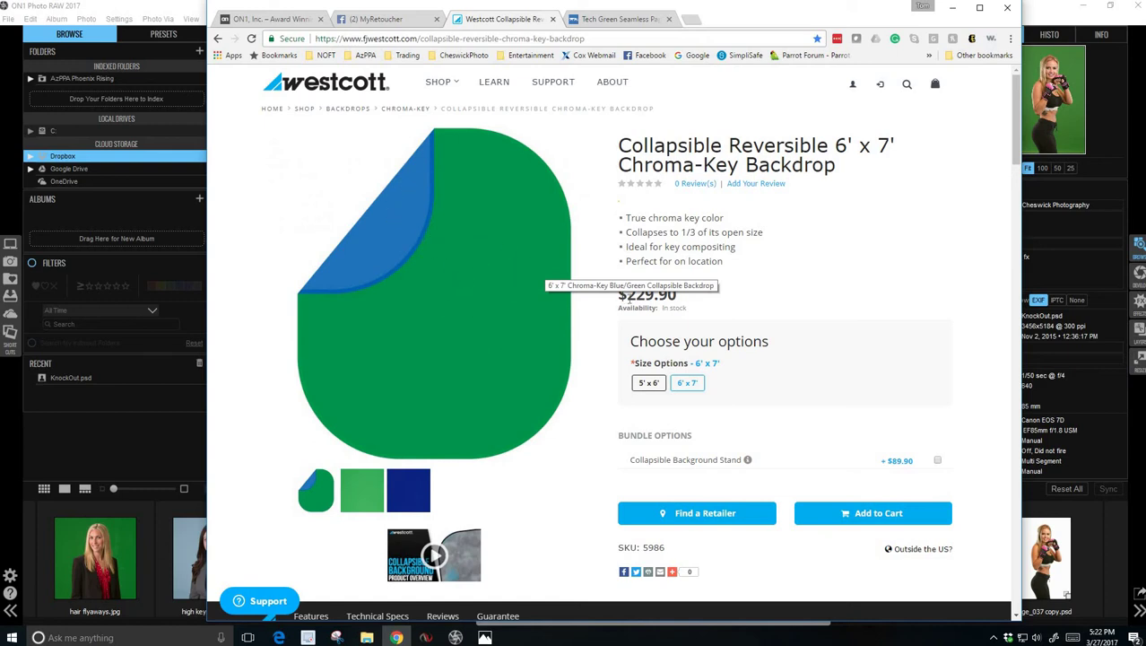
pyautogui.scroll(-2, 627, 292)
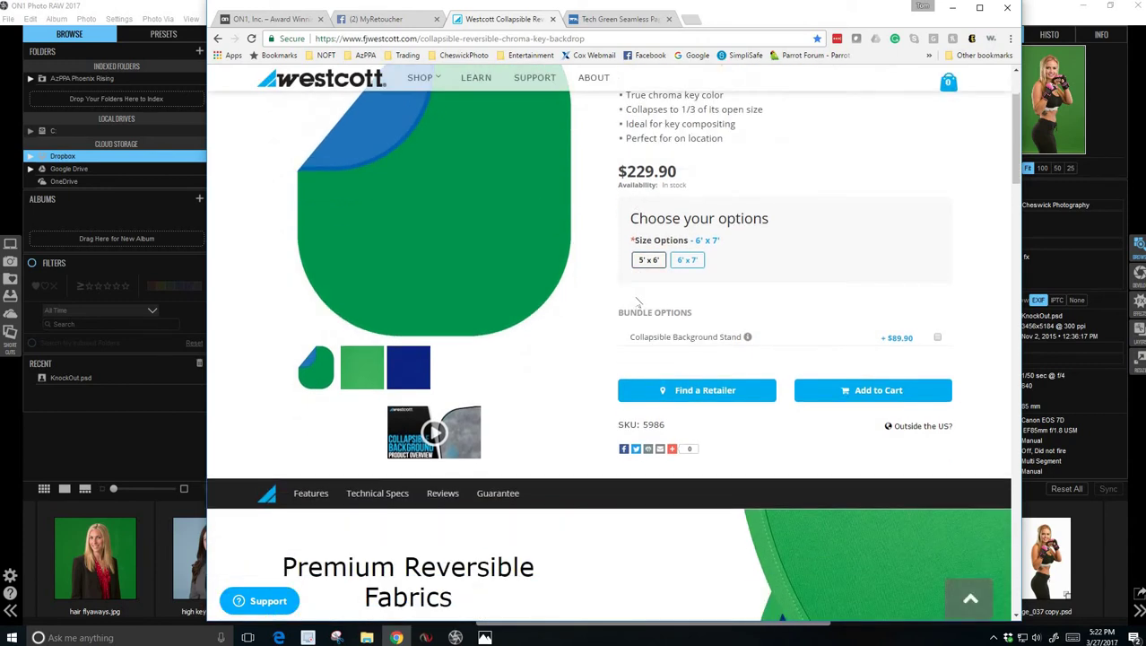
pyautogui.scroll(-5, 636, 302)
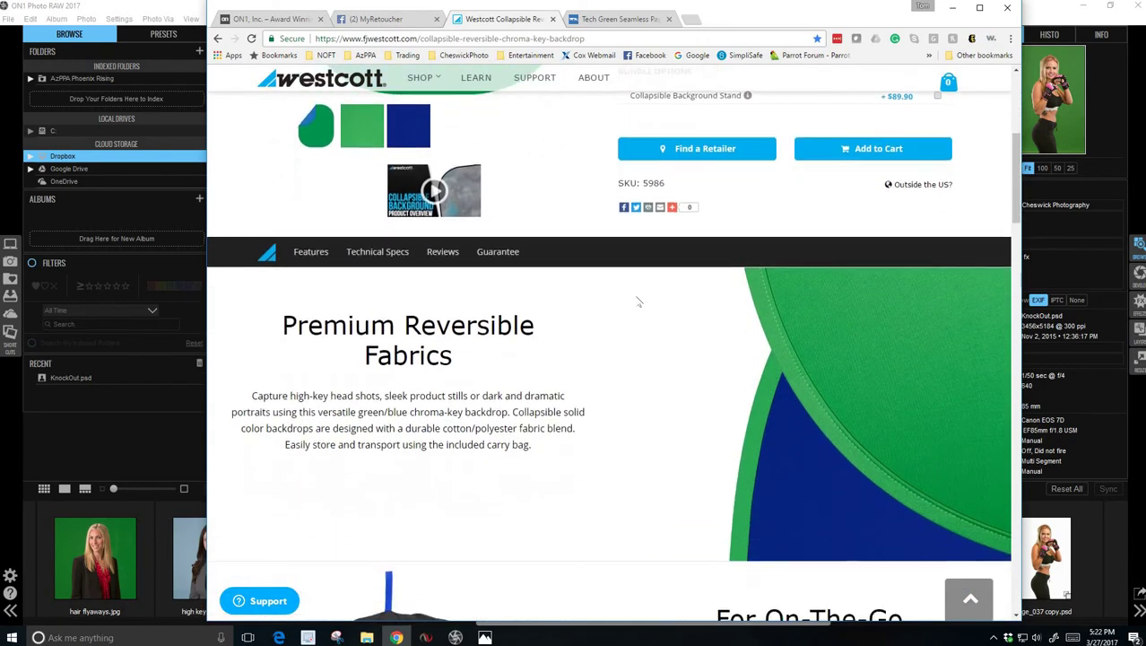
pyautogui.scroll(-1, 640, 303)
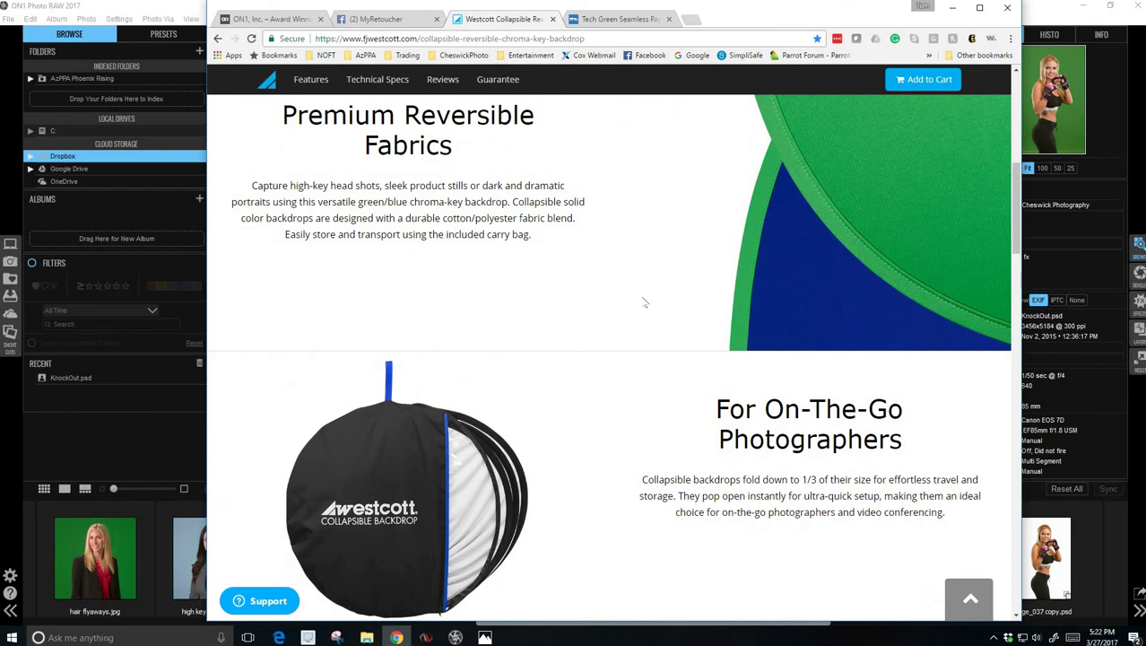
pyautogui.scroll(-1, 644, 303)
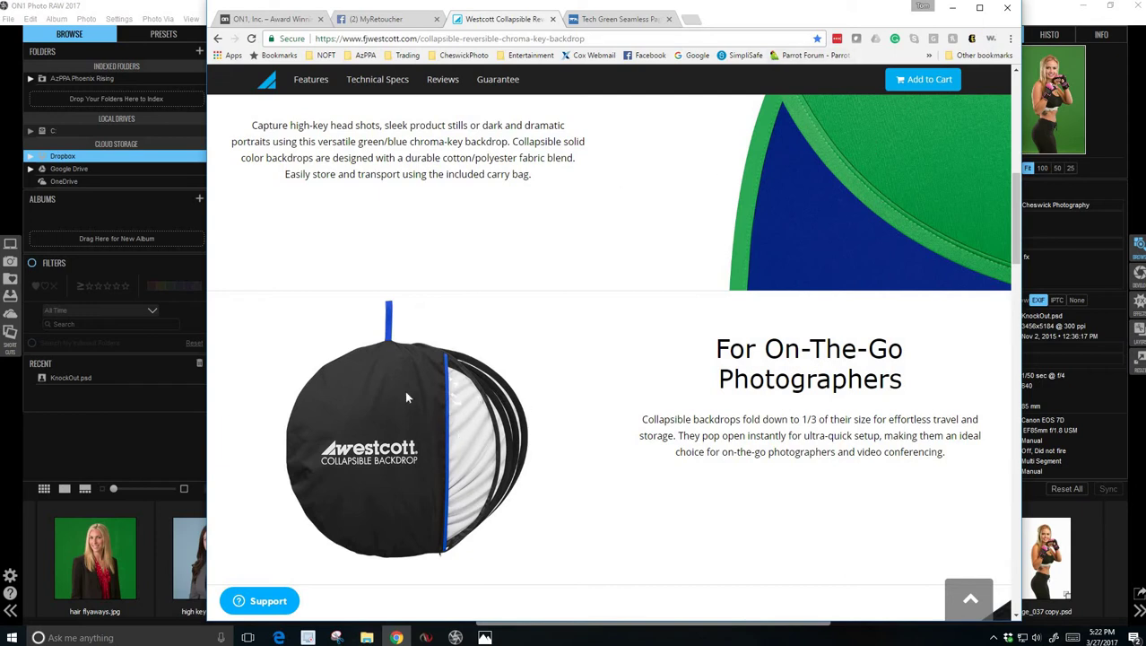
pyautogui.scroll(-1, 437, 326)
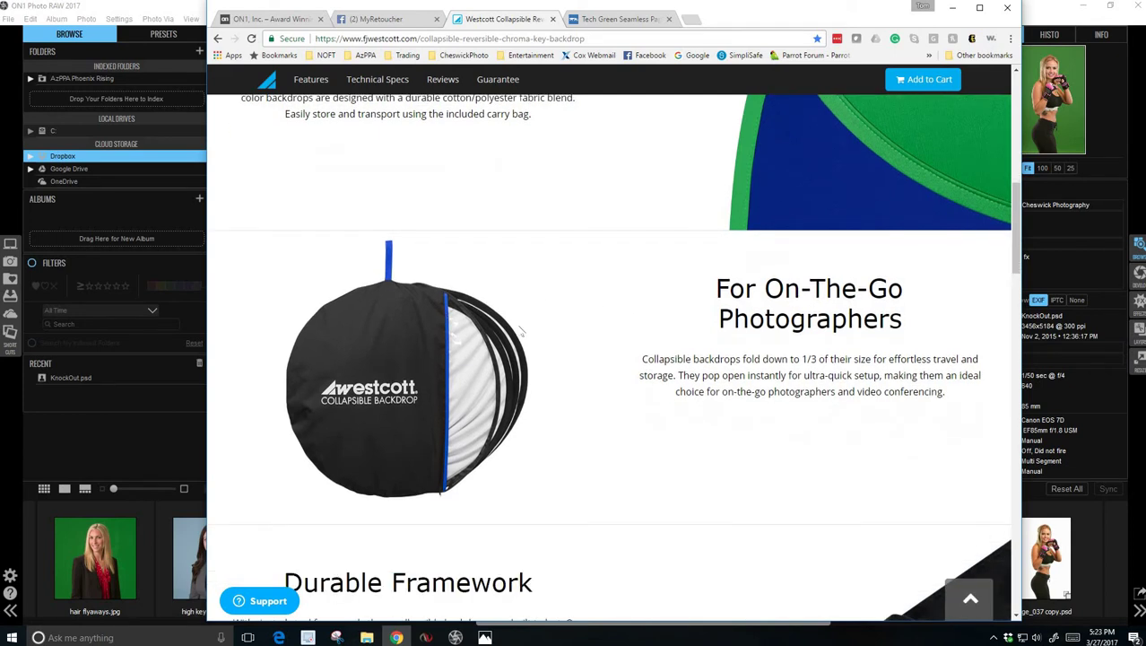
pyautogui.scroll(-3, 602, 389)
pyautogui.scroll(-3, 604, 387)
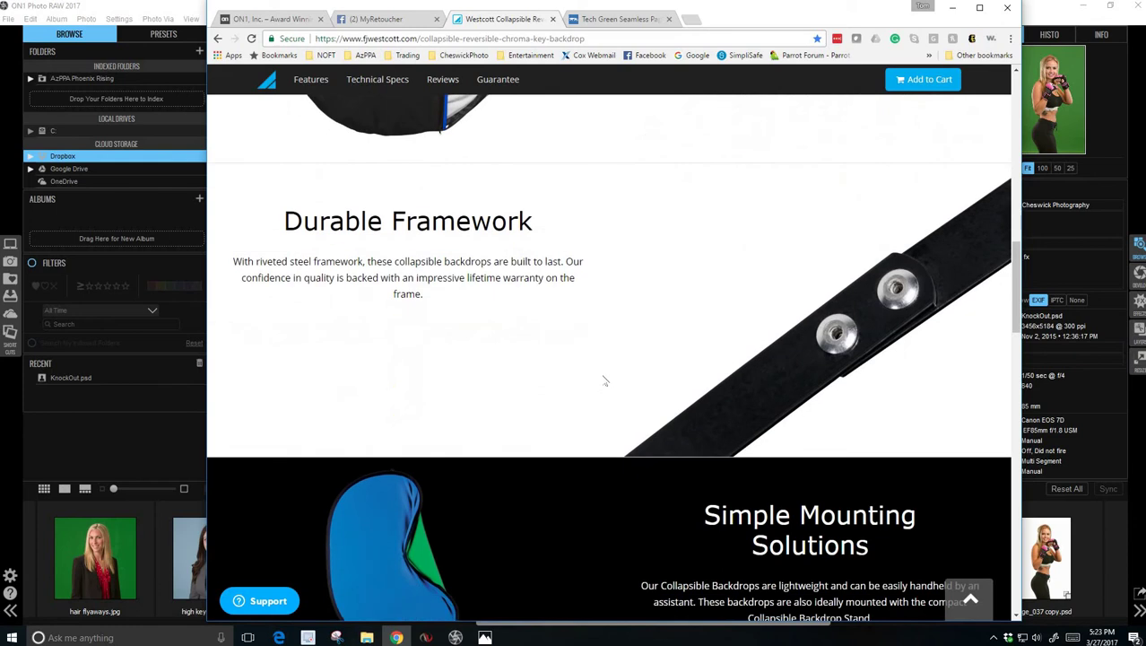
pyautogui.scroll(12, 601, 377)
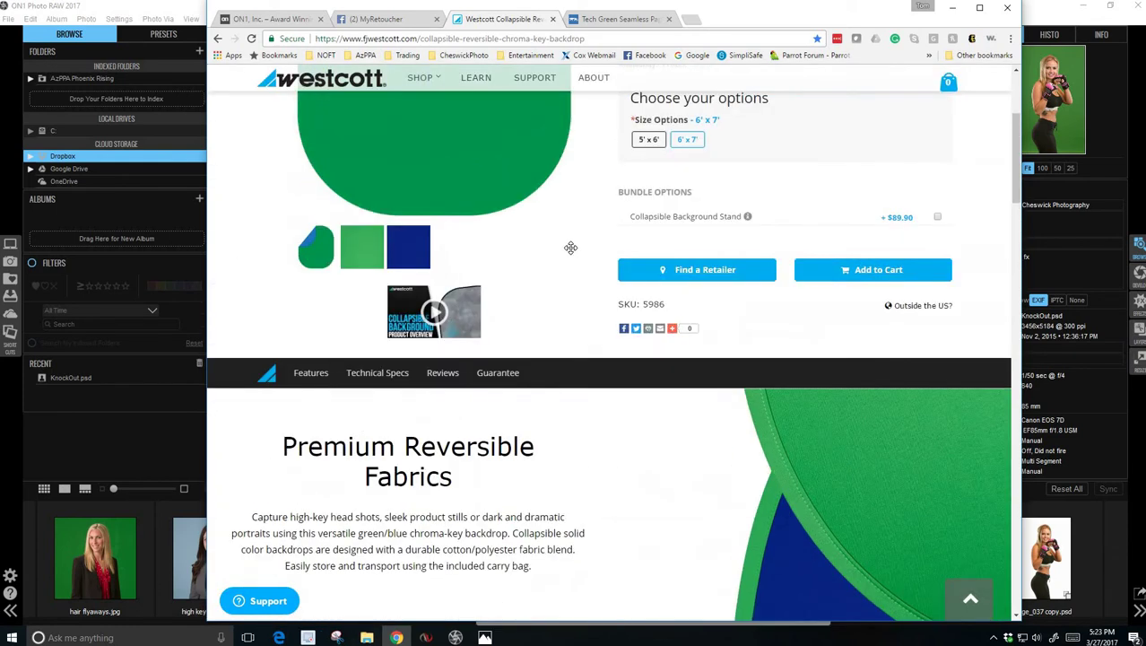
# - Show the Savage Tech Green Seamless Paper page and its six sizes from $13.99
pyautogui.click(606, 18)
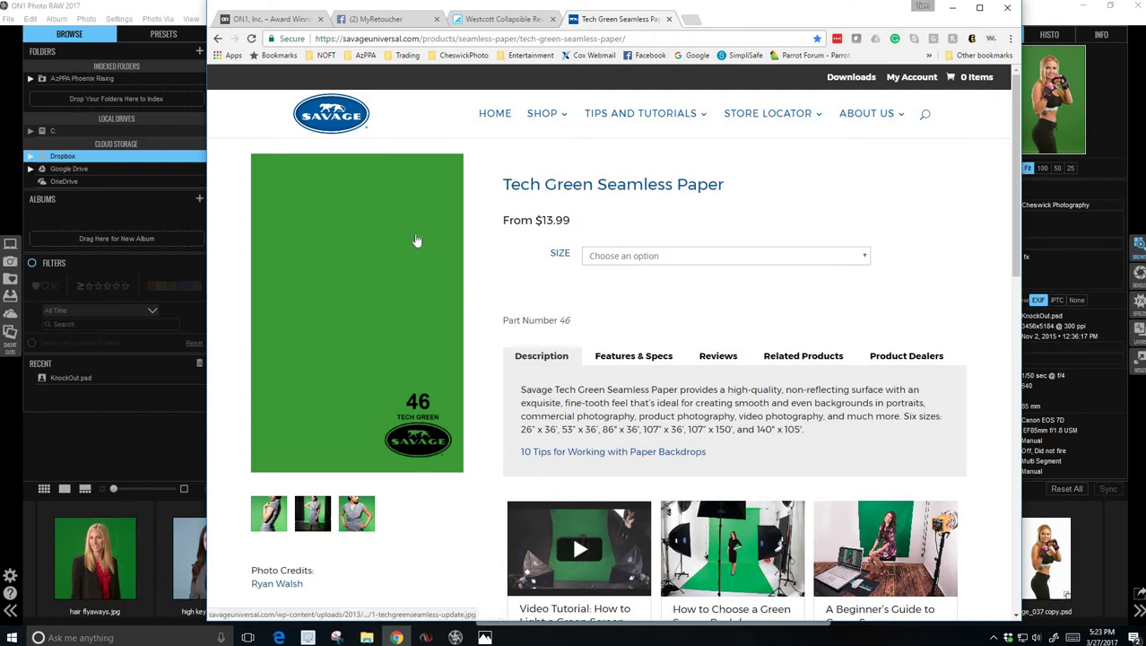
pyautogui.scroll(-2, 417, 247)
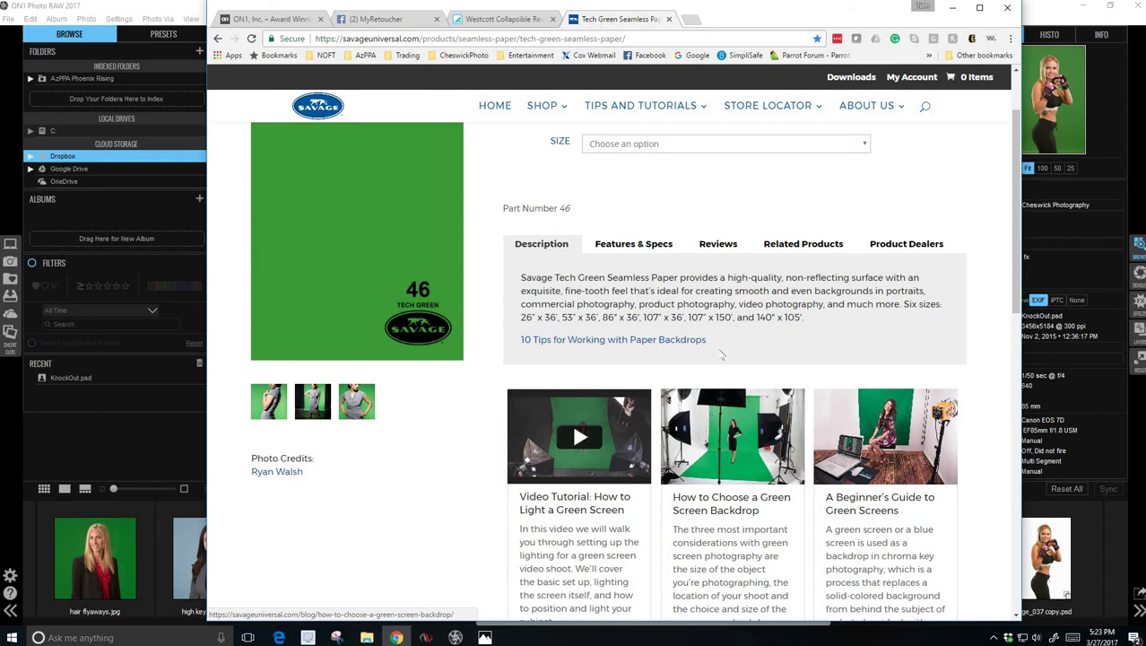
# - Minimize Chrome and open KnockOut.psd in the Layers module with Ctrl+4
pyautogui.click(951, 9)
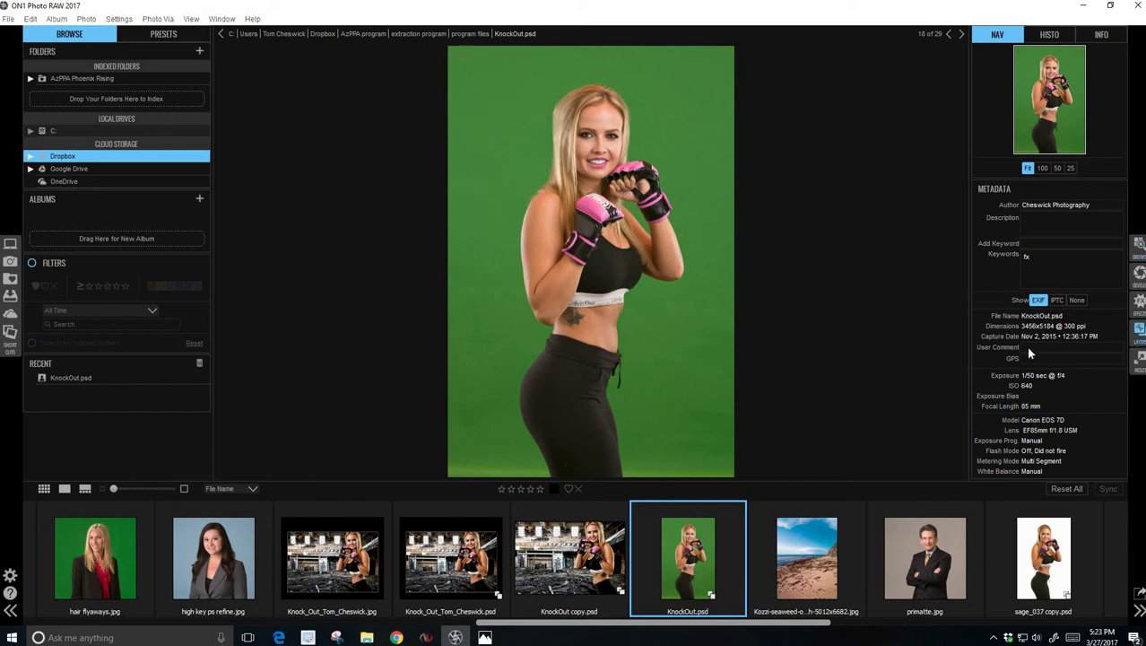
pyautogui.hotkey('ctrl', '4')
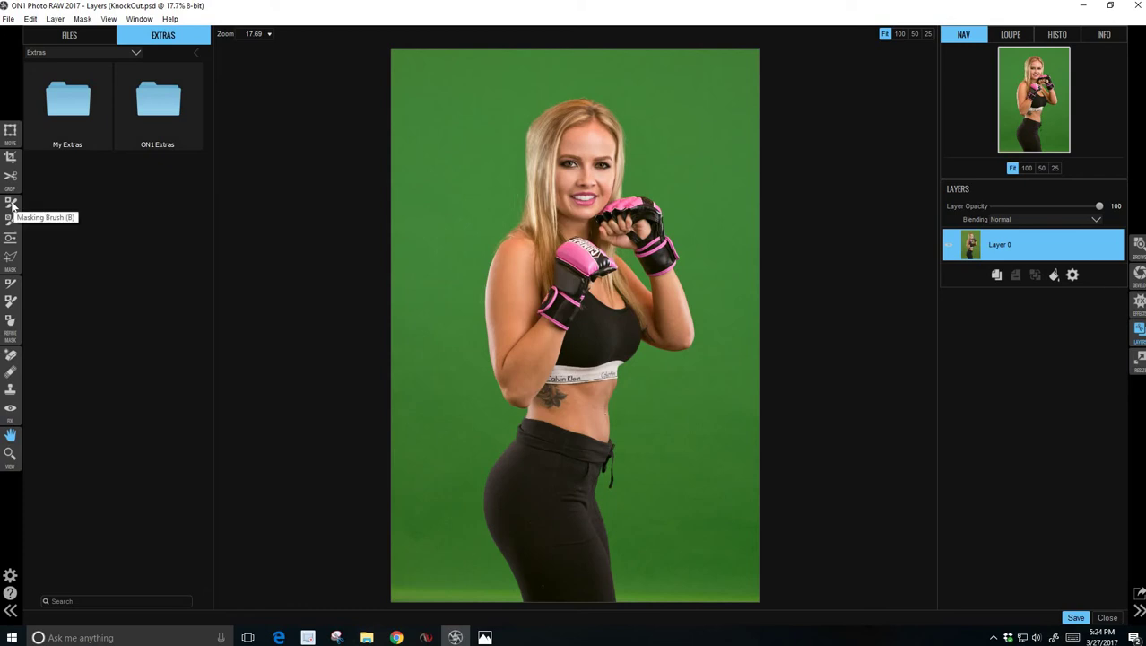
# - Pick the Masking Brush, then switch to the Quick Mask tool
pyautogui.click(11, 205)
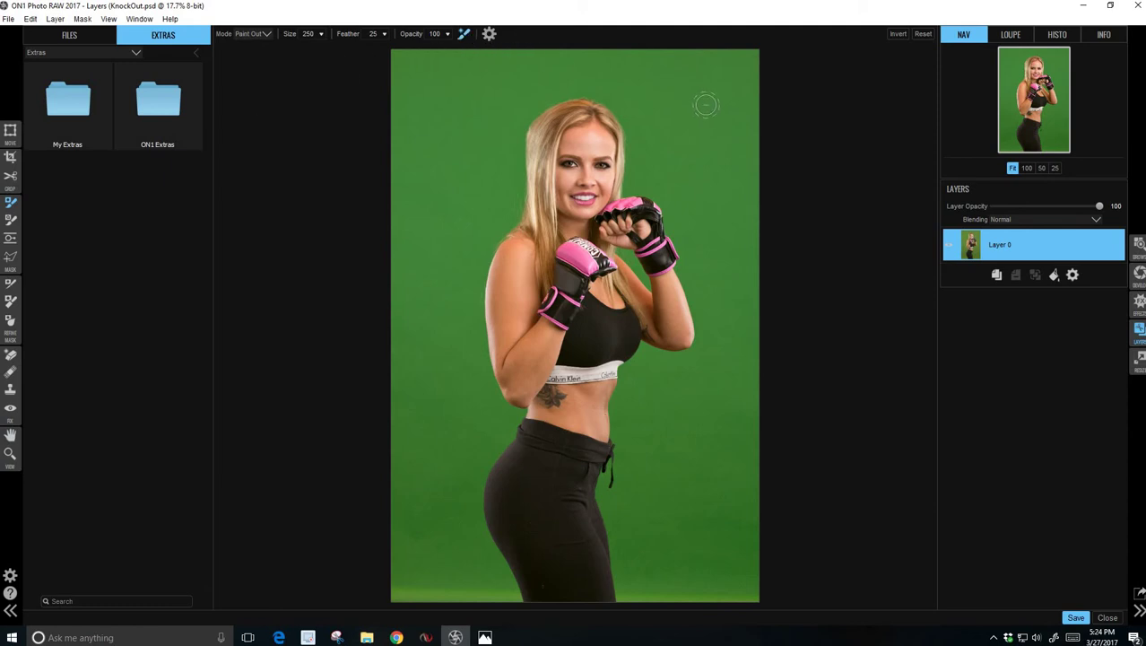
pyautogui.click(12, 224)
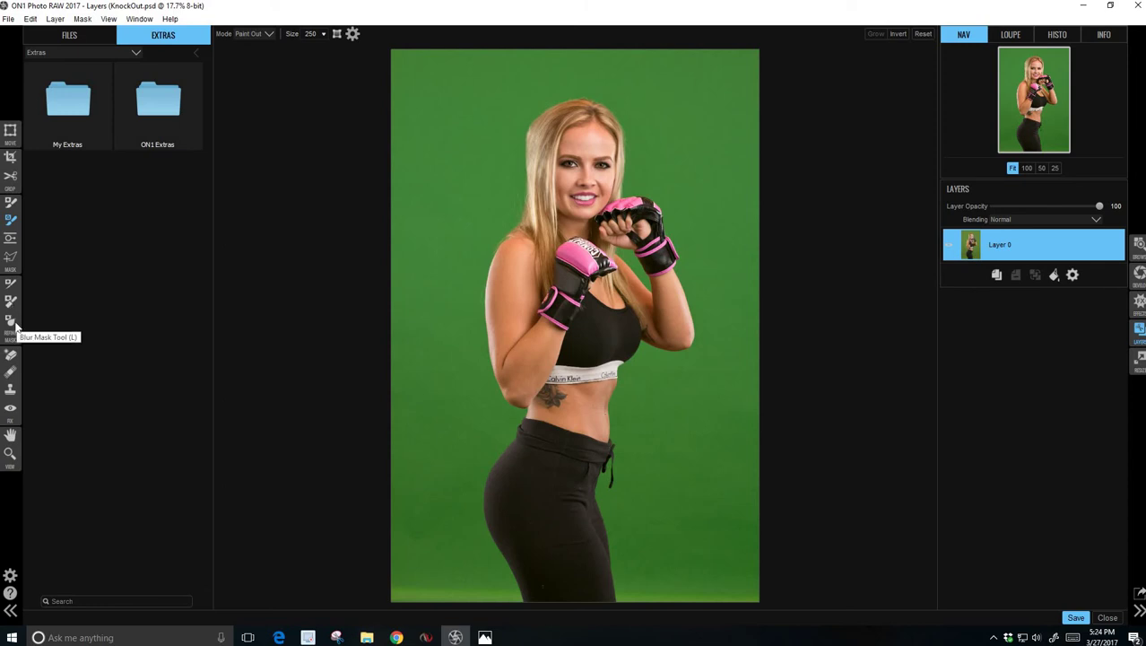
# - Paint out the green background with one Quick Mask stroke down the left side
pyautogui.click(10, 222)
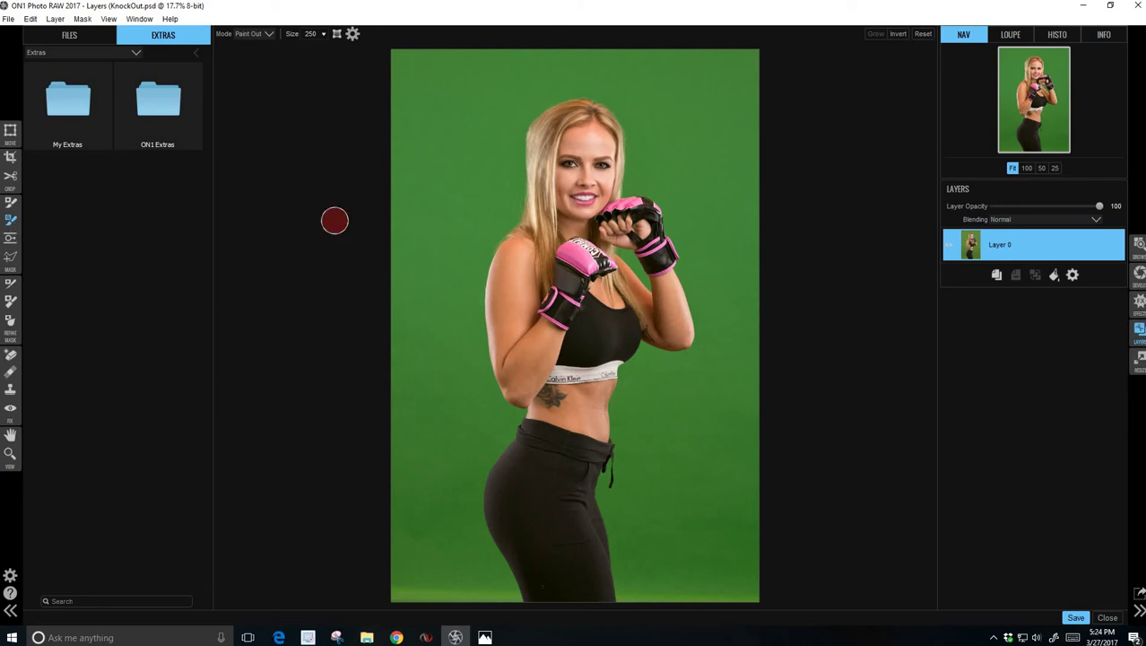
pyautogui.moveTo(466, 88)
pyautogui.mouseDown()
pyautogui.moveTo(413, 360)
pyautogui.moveTo(420, 509)
pyautogui.mouseUp()
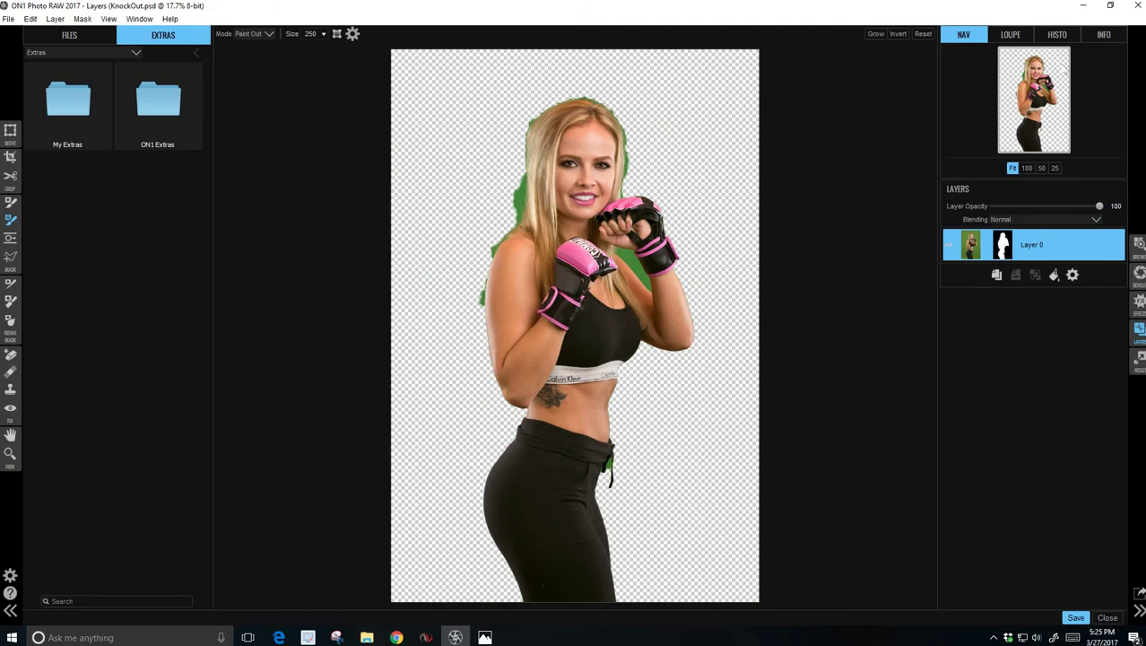
# - Zoom to 100% on the raised arm, shrink the brush to 45, paint the wrist gap, then undo it
pyautogui.click(1027, 168)
pyautogui.moveTo(1034, 103); pyautogui.dragTo(1043, 90)
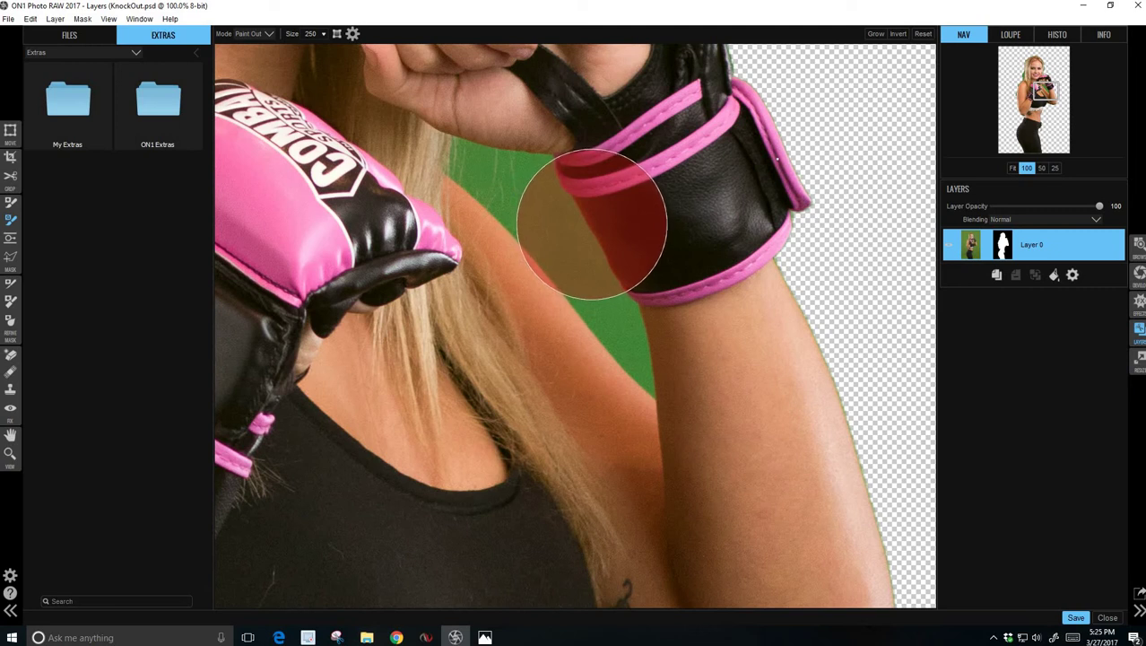
pyautogui.press('[')
pyautogui.press('[')
pyautogui.press('[')
pyautogui.press('[')
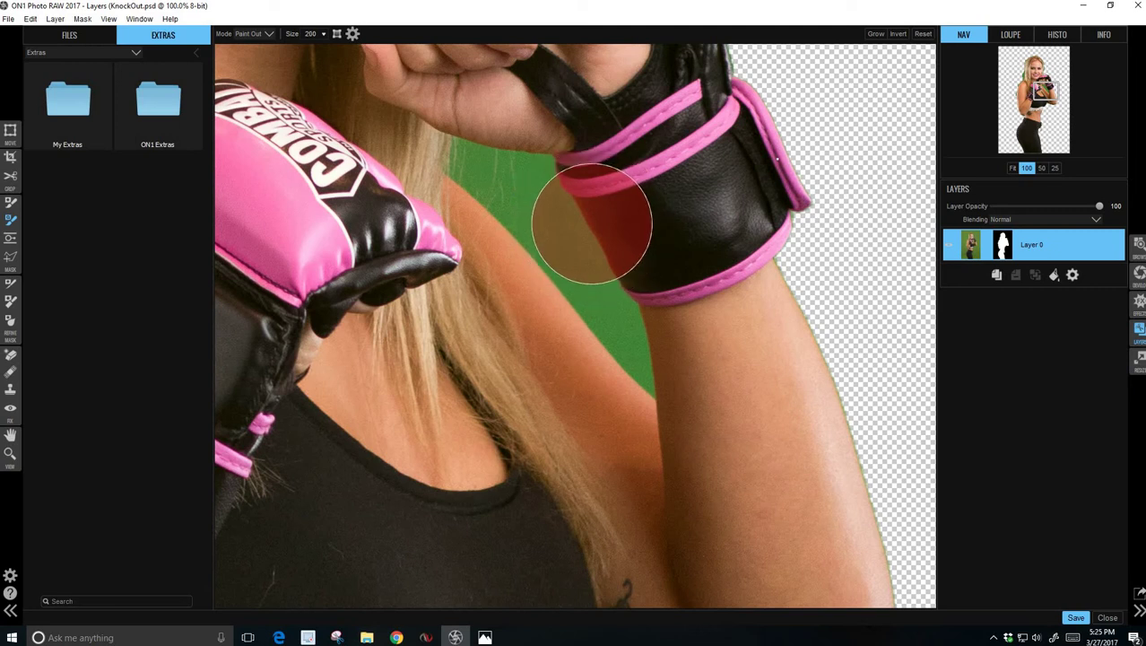
pyautogui.press('[')
pyautogui.press('[')
pyautogui.press('[')
pyautogui.press('[')
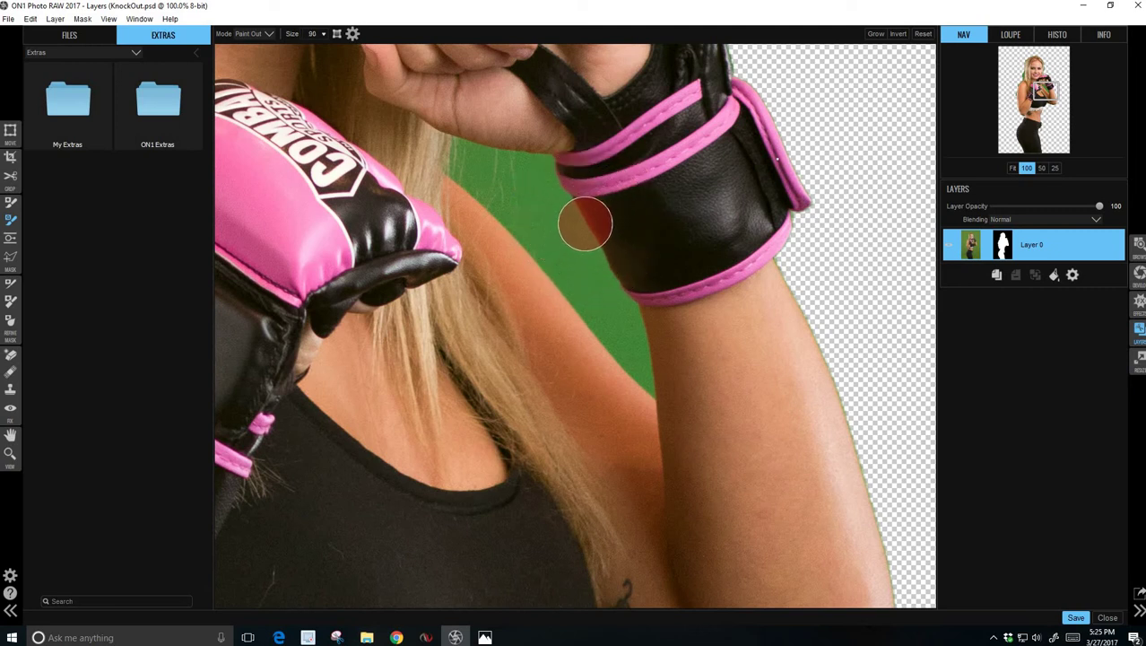
pyautogui.press('[')
pyautogui.moveTo(567, 243); pyautogui.dragTo(583, 267)
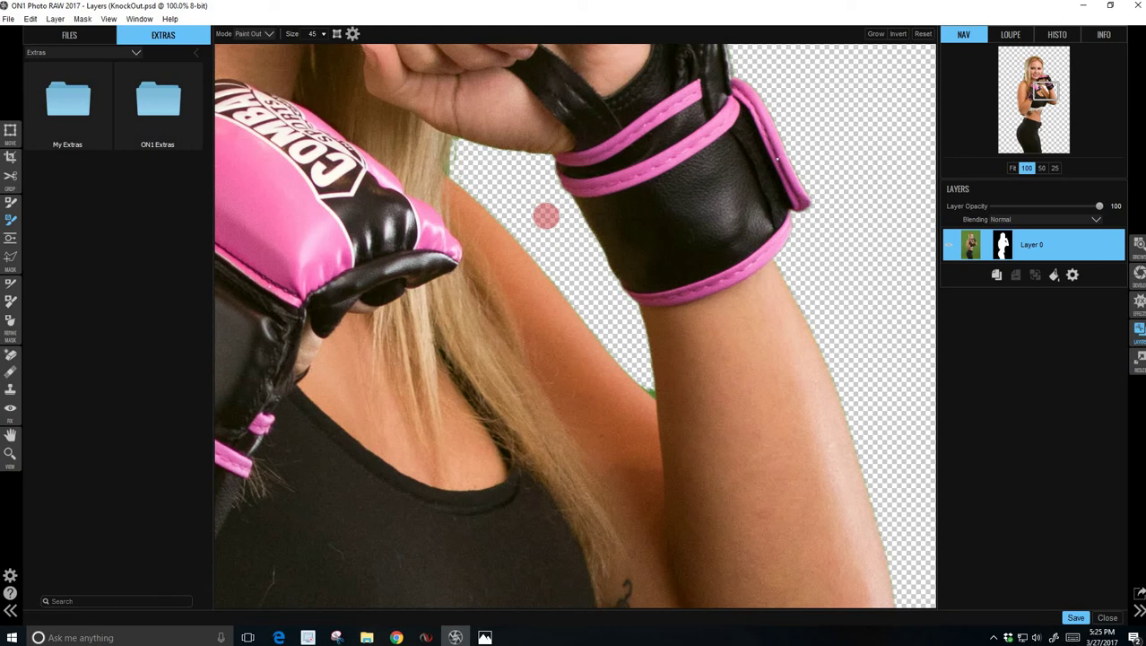
pyautogui.hotkey('ctrl', 'z')
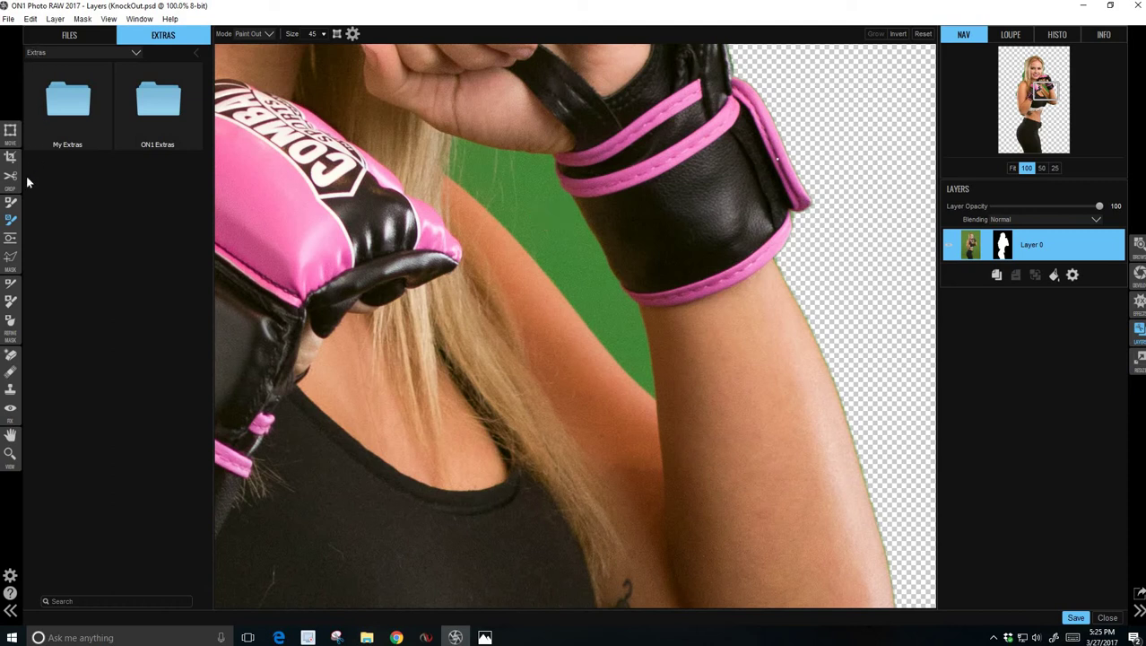
# - Erase the green between hair and arm with a smaller Masking Brush, then repaint the fist's edge
pyautogui.press('b')
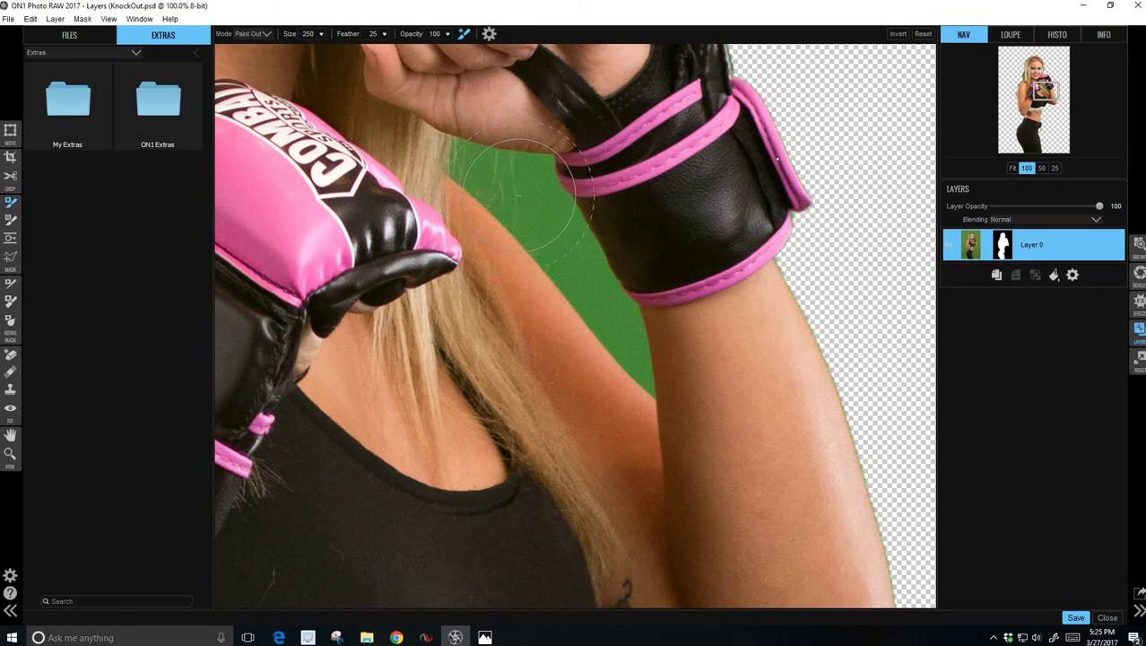
pyautogui.press('[')
pyautogui.press('[')
pyautogui.press('[')
pyautogui.press('[')
pyautogui.press('[')
pyautogui.click(571, 253)
pyautogui.moveTo(572, 253); pyautogui.dragTo(562, 240)
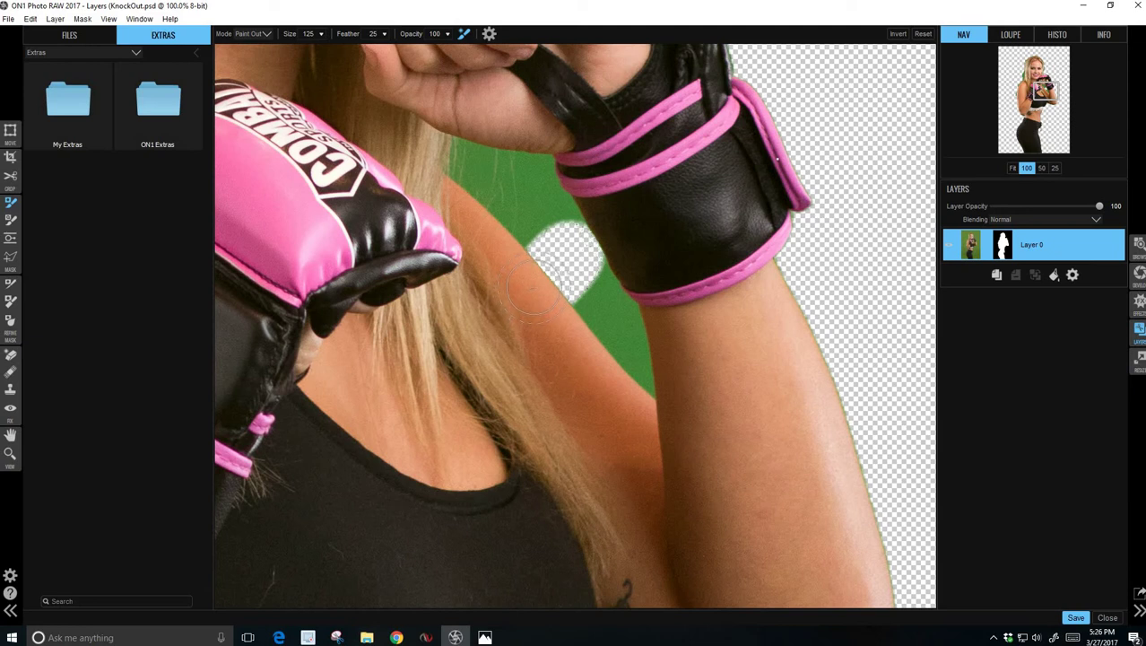
pyautogui.moveTo(556, 266)
pyautogui.mouseDown()
pyautogui.moveTo(601, 291)
pyautogui.moveTo(636, 364)
pyautogui.moveTo(565, 254)
pyautogui.moveTo(535, 178)
pyautogui.moveTo(477, 162)
pyautogui.moveTo(537, 222)
pyautogui.moveTo(487, 175)
pyautogui.mouseUp()
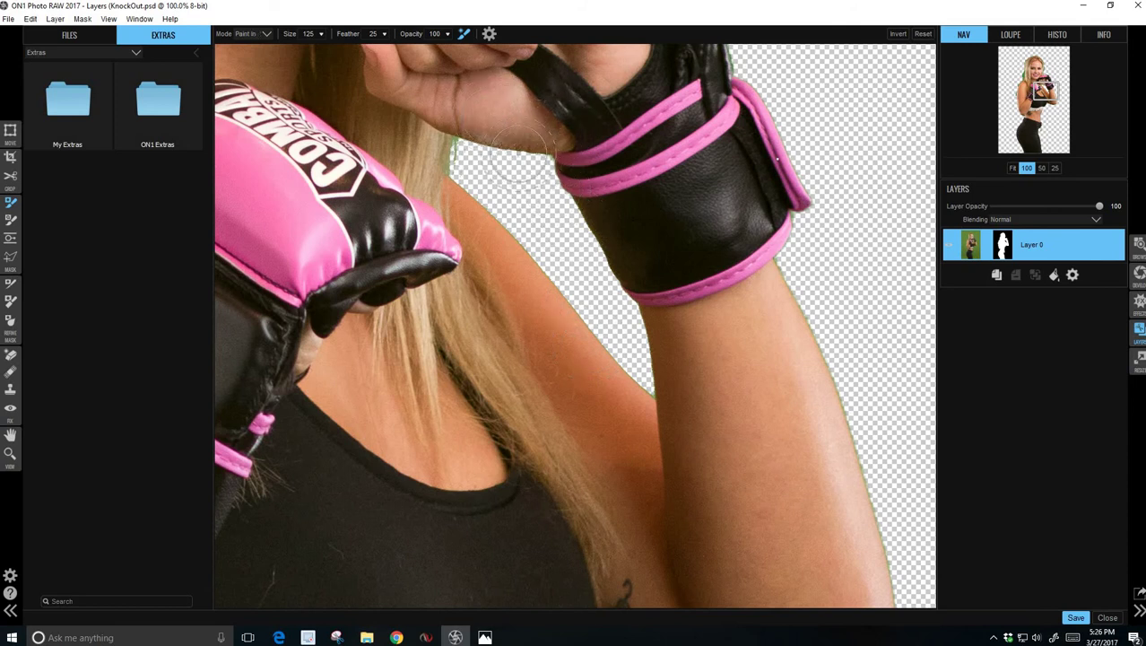
pyautogui.moveTo(482, 133)
pyautogui.mouseDown()
pyautogui.moveTo(471, 146)
pyautogui.moveTo(541, 137)
pyautogui.moveTo(481, 138)
pyautogui.mouseUp()
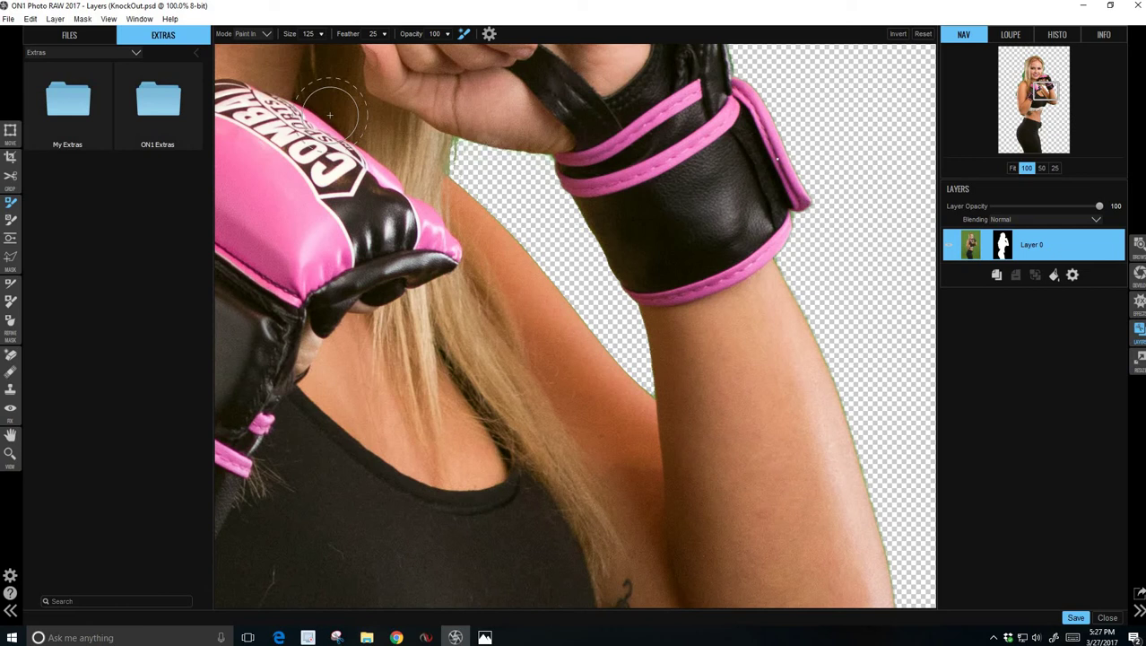
# - Undo the brushing and use the Chisel in Remove mode to trace the hair-arm green wedge to transparency
pyautogui.hotkey('ctrl', 'z')
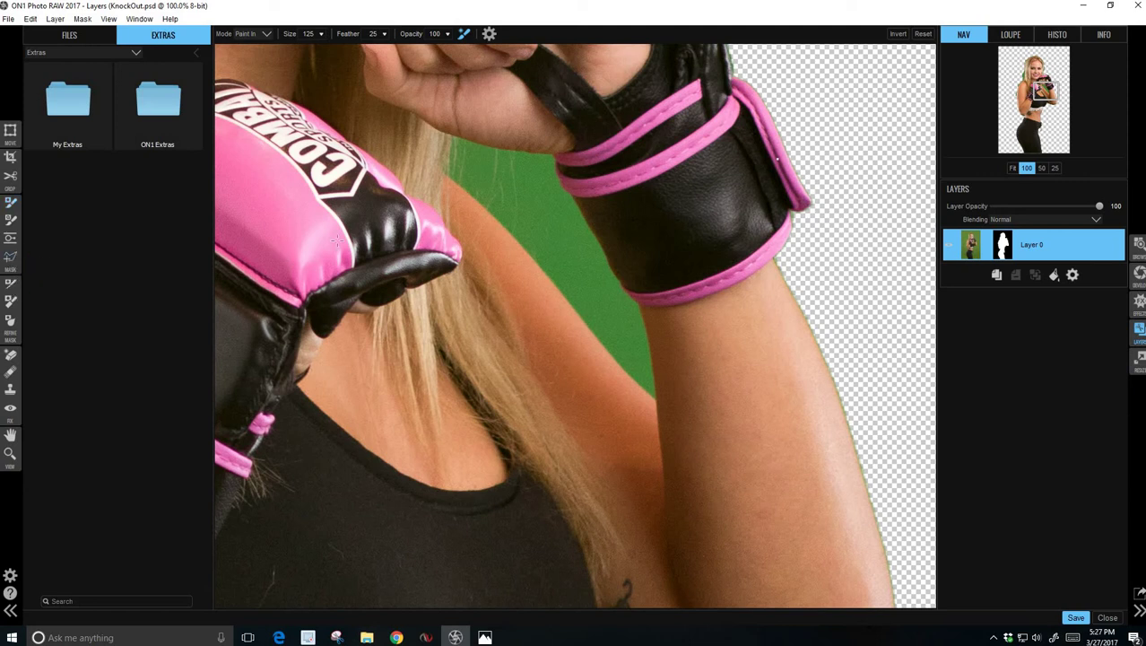
pyautogui.click(10, 282)
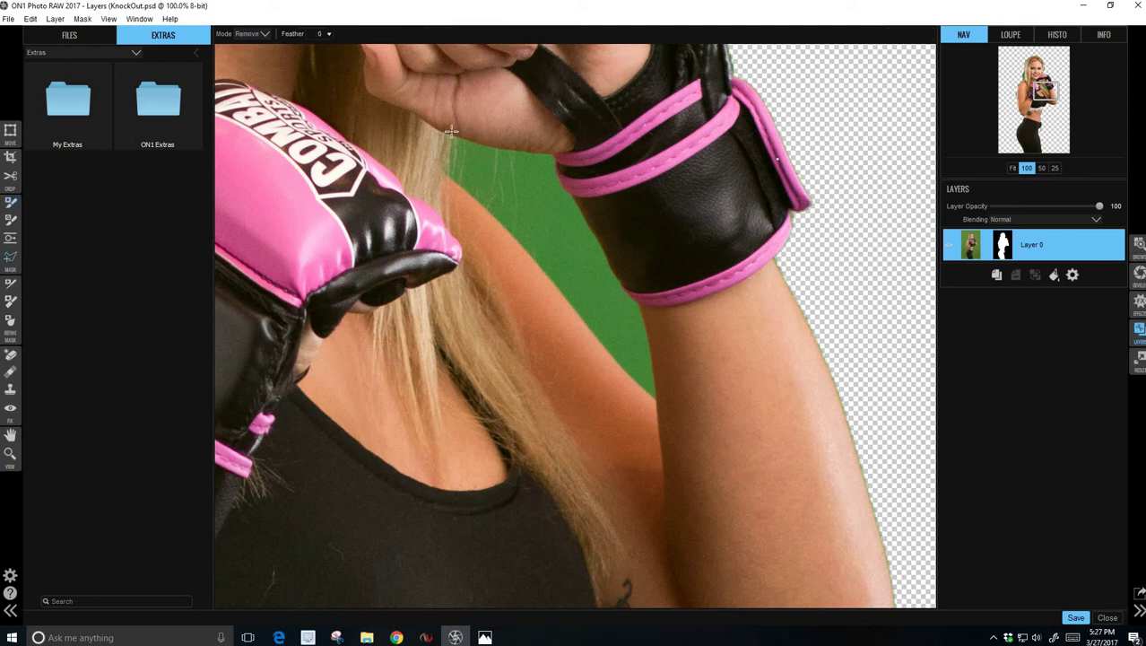
pyautogui.moveTo(451, 131)
pyautogui.mouseDown()
pyautogui.moveTo(559, 153)
pyautogui.moveTo(558, 176)
pyautogui.moveTo(660, 328)
pyautogui.moveTo(658, 397)
pyautogui.mouseUp()
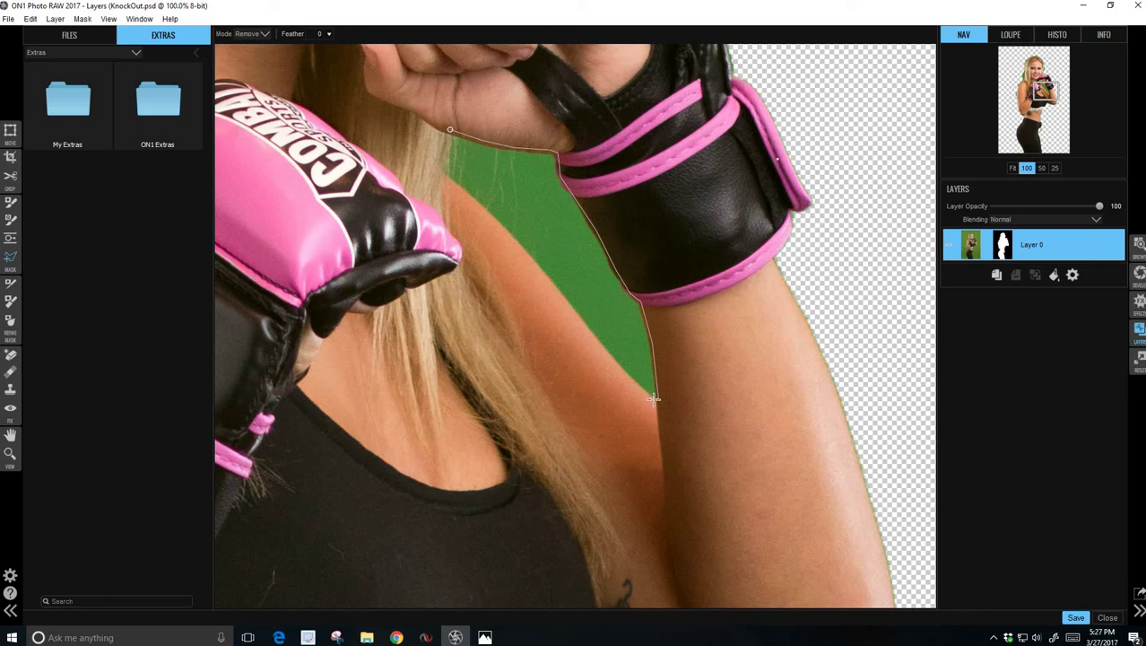
pyautogui.moveTo(654, 397); pyautogui.dragTo(633, 383)
pyautogui.moveTo(590, 326)
pyautogui.mouseDown()
pyautogui.moveTo(698, 348)
pyautogui.moveTo(783, 329)
pyautogui.moveTo(734, 340)
pyautogui.moveTo(499, 239)
pyautogui.moveTo(505, 236)
pyautogui.mouseUp()
pyautogui.moveTo(444, 176); pyautogui.dragTo(449, 131)
pyautogui.click(504, 239)
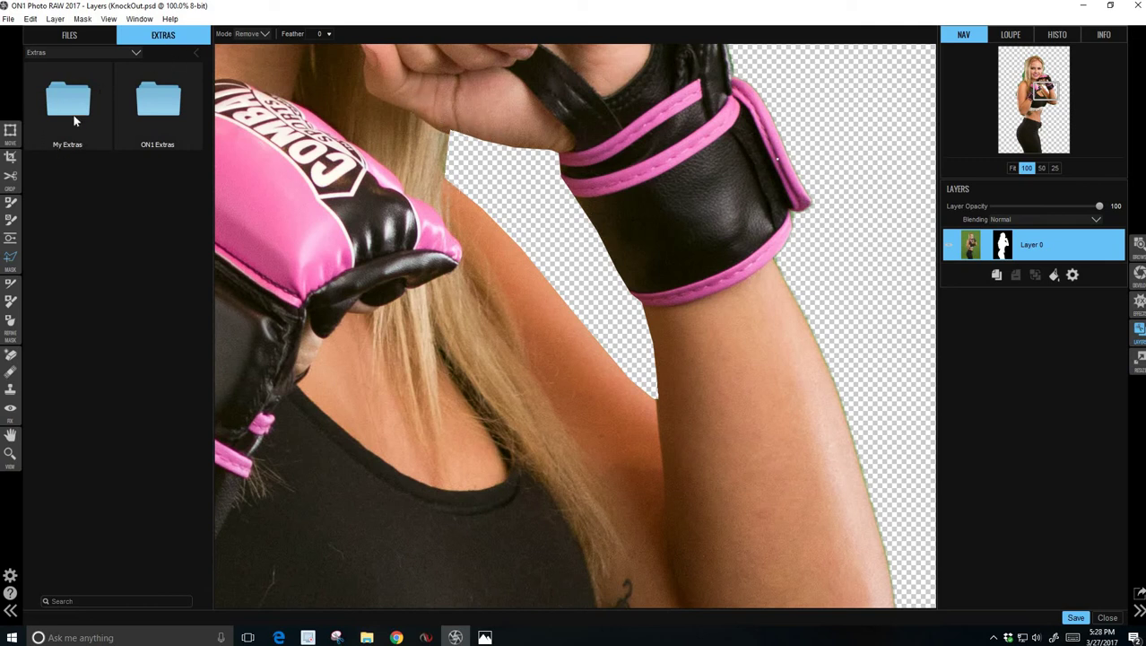
# - Set the Refine Brush to Out mode at size 200
pyautogui.press('b')
pyautogui.press('[')
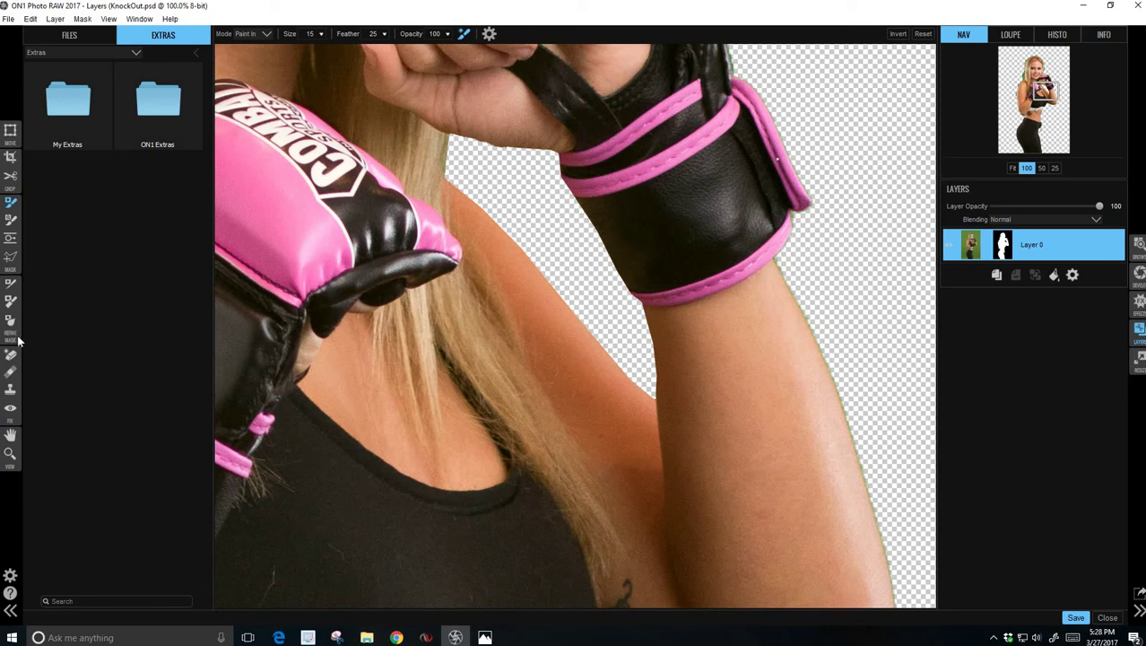
pyautogui.click(10, 301)
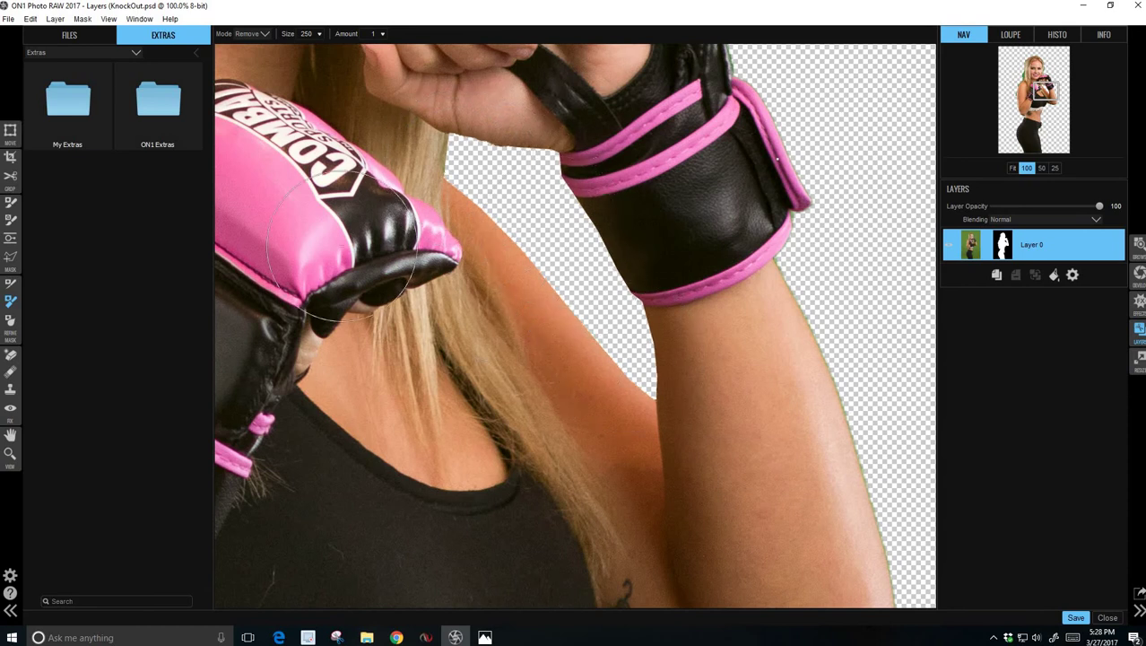
pyautogui.click(11, 321)
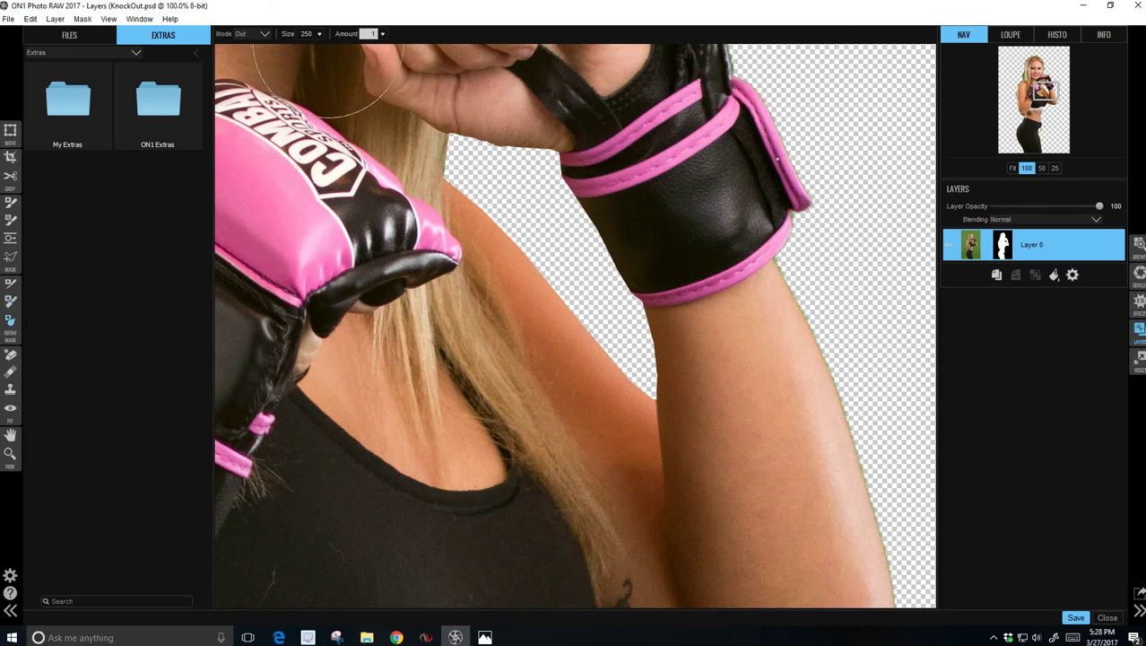
pyautogui.press('[')
pyautogui.press('[')
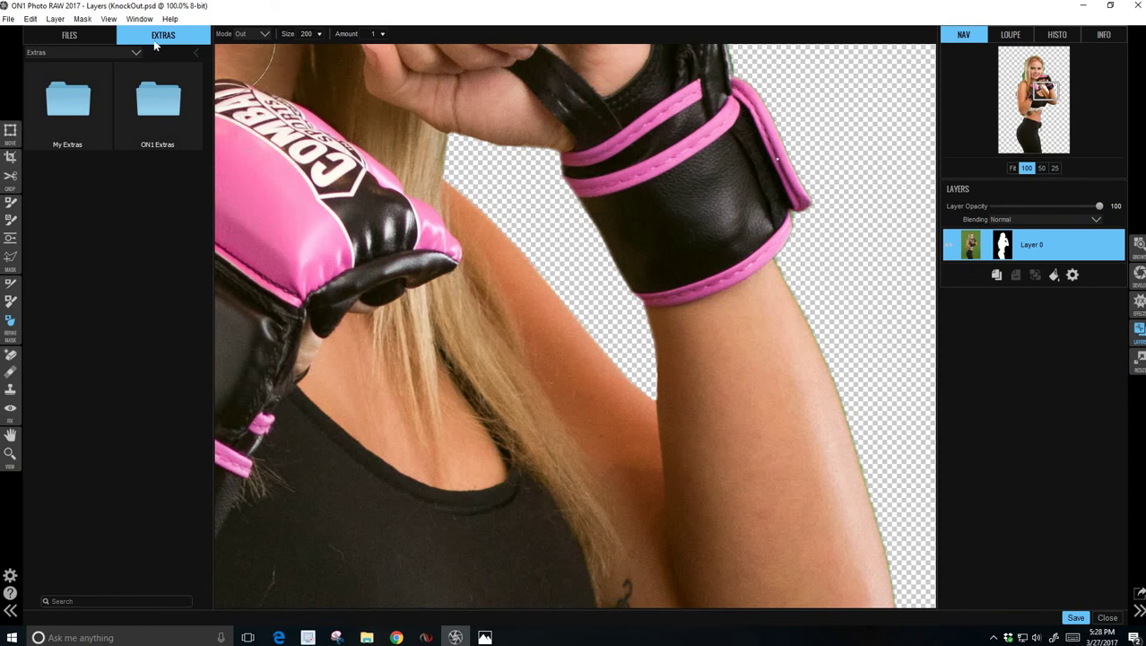
# - Set the Masking Brush to Paint Out with a slightly larger size, and open its gear options
pyautogui.click(10, 203)
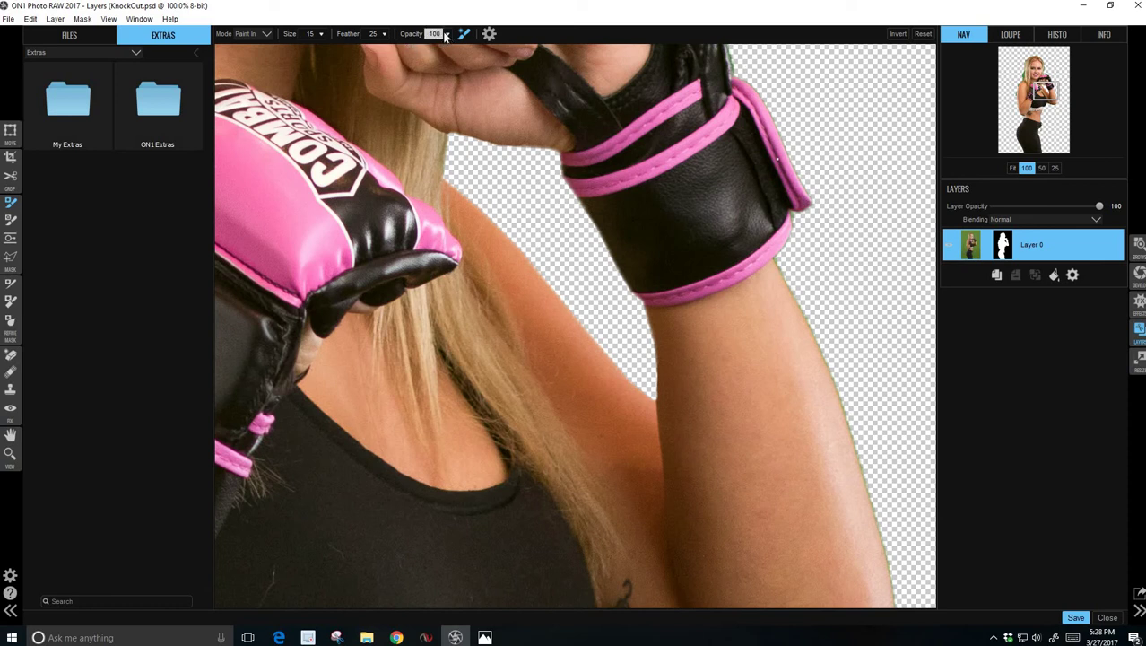
pyautogui.moveTo(415, 51)
pyautogui.press(']')
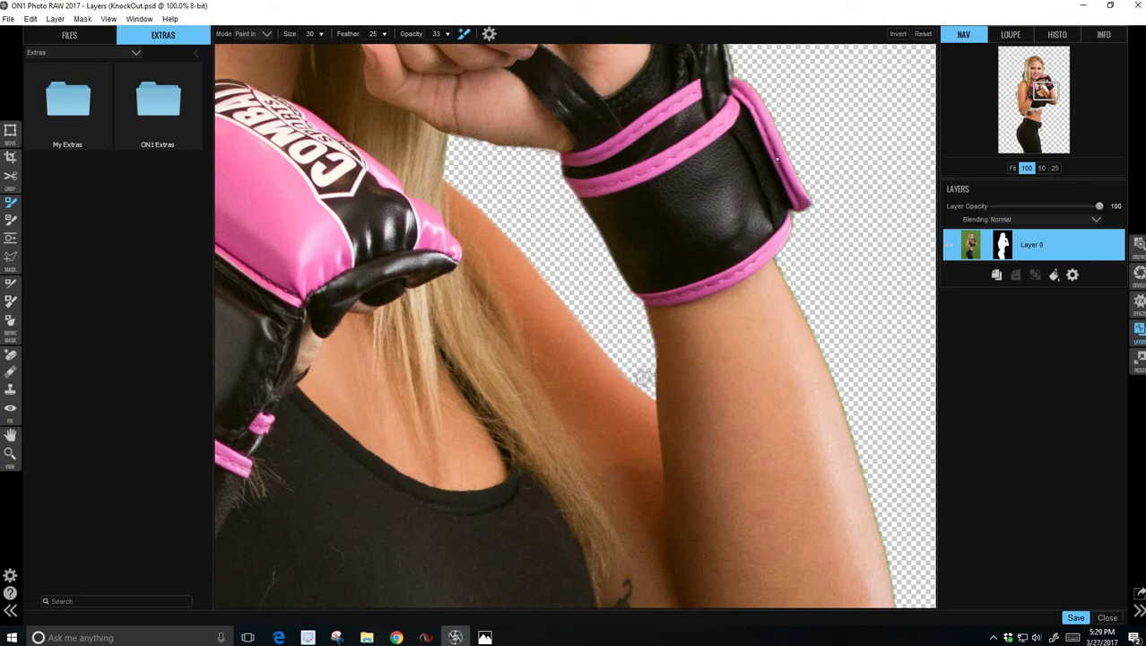
pyautogui.press('x')
pyautogui.click(489, 34)
# - Clean the green fringe off the right and left edges of the raised forearm with the Refine brush
pyautogui.click(10, 283)
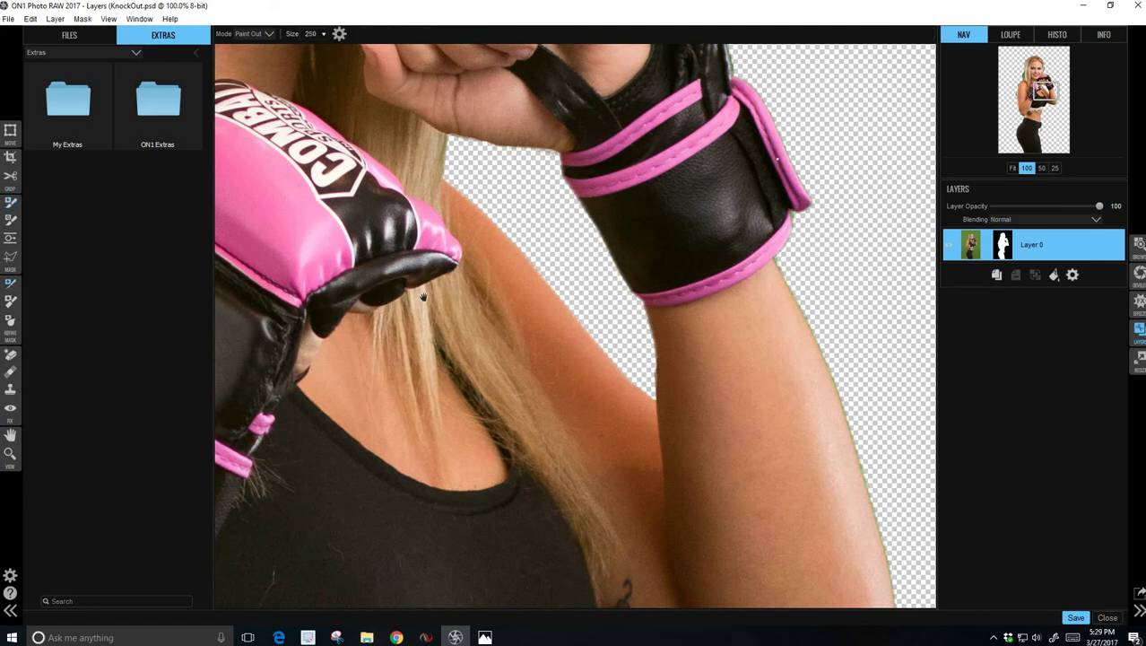
pyautogui.moveTo(405, 285); pyautogui.dragTo(184, 219)
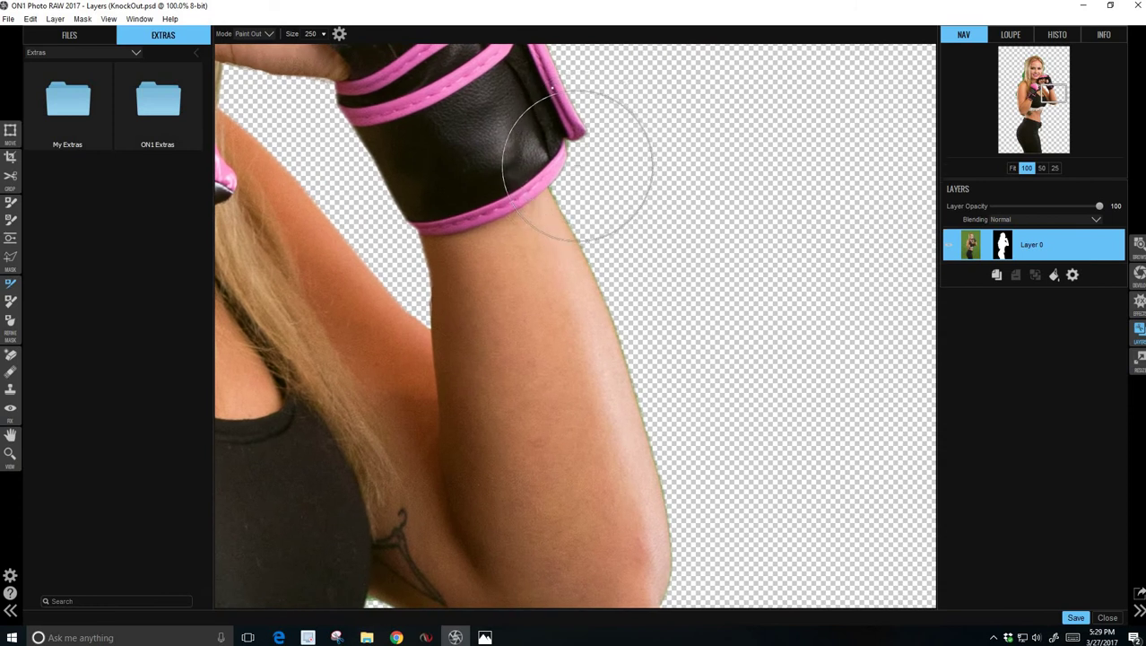
pyautogui.press('[')
pyautogui.press('[')
pyautogui.press('[')
pyautogui.press('[')
pyautogui.moveTo(579, 135)
pyautogui.mouseDown()
pyautogui.moveTo(563, 193)
pyautogui.moveTo(642, 368)
pyautogui.moveTo(664, 553)
pyautogui.mouseUp()
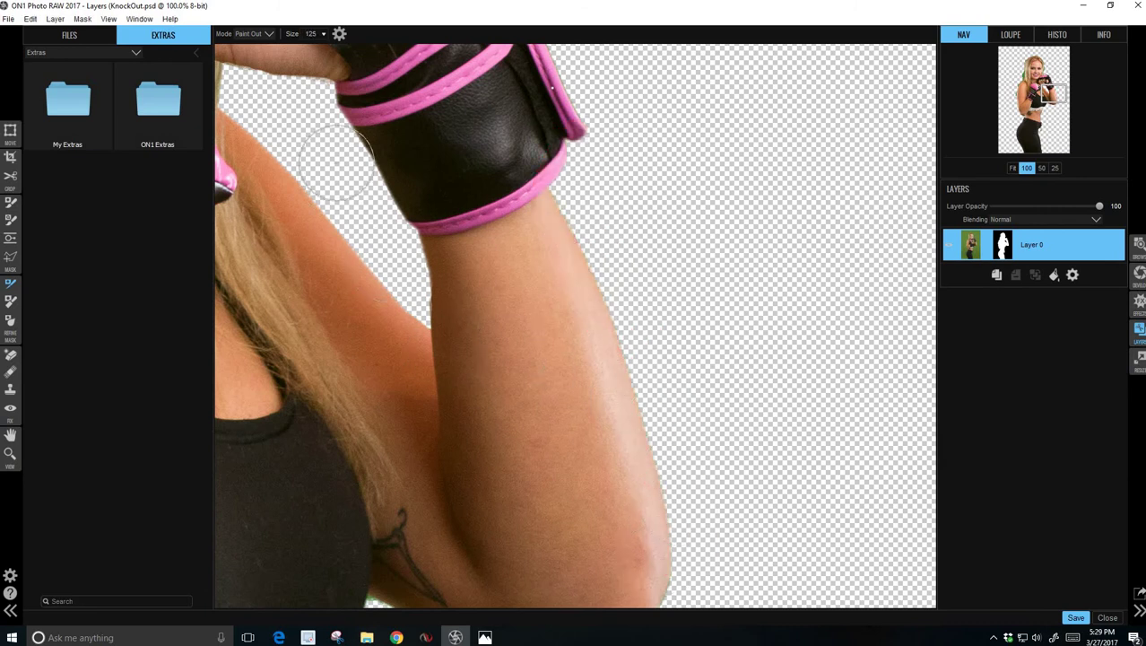
pyautogui.press('[')
pyautogui.press('[')
pyautogui.press('[')
pyautogui.press('[')
pyautogui.press(']')
pyautogui.press(']')
pyautogui.press(']')
pyautogui.moveTo(313, 98)
pyautogui.mouseDown()
pyautogui.moveTo(390, 215)
pyautogui.moveTo(410, 318)
pyautogui.mouseUp()
pyautogui.press(']')
# - Enable Color Decontamination and clean the arm edge just below the hair with a small brush
pyautogui.click(340, 34)
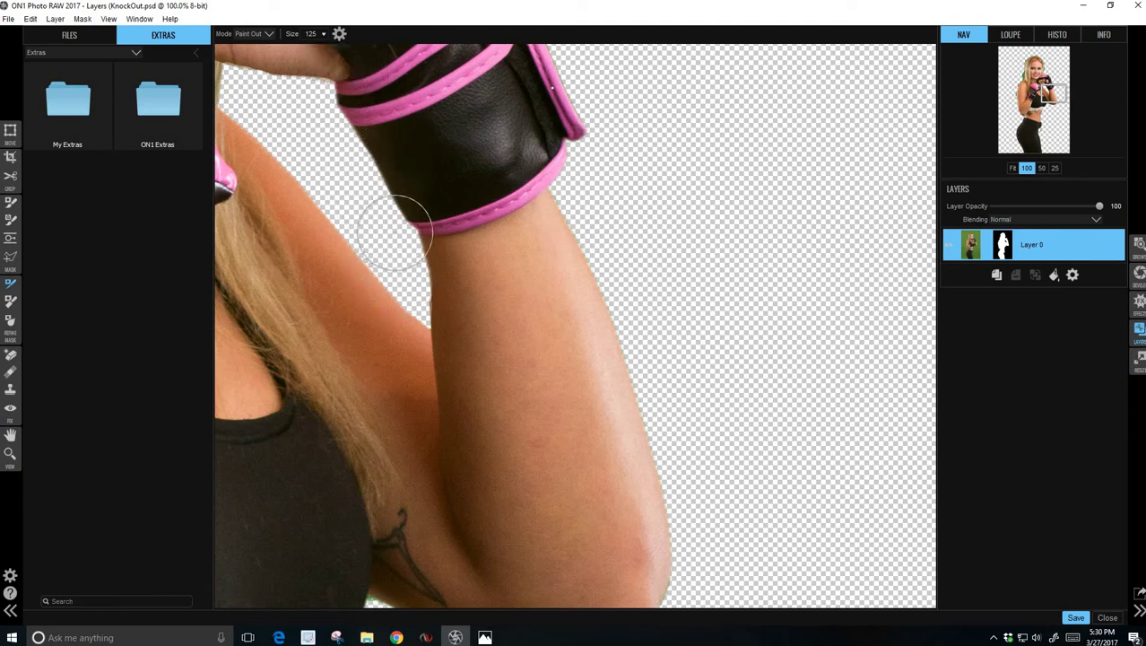
pyautogui.press('[')
pyautogui.press('[')
pyautogui.press('[')
pyautogui.press('[')
pyautogui.press('[')
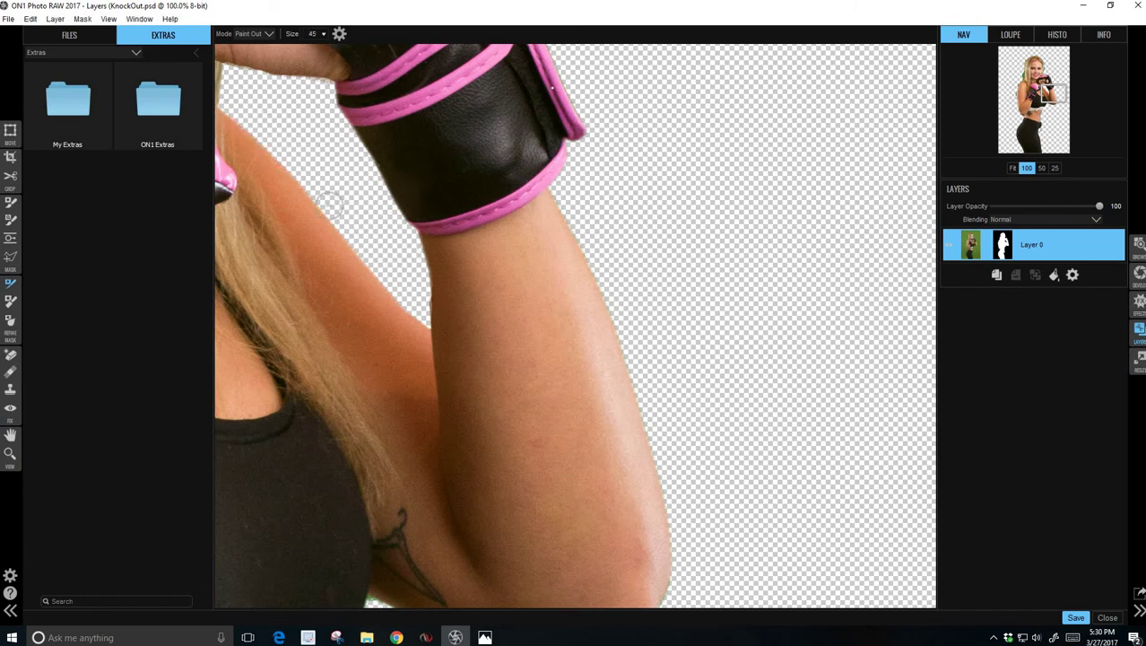
pyautogui.press('[')
pyautogui.moveTo(319, 192)
pyautogui.mouseDown()
pyautogui.moveTo(410, 312)
pyautogui.moveTo(424, 305)
pyautogui.moveTo(421, 248)
pyautogui.mouseUp()
pyautogui.press(']')
pyautogui.press(']')
pyautogui.press(']')
pyautogui.press('[')
pyautogui.press('[')
pyautogui.press('[')
pyautogui.press(']')
pyautogui.press(']')
pyautogui.press(']')
pyautogui.press(']')
pyautogui.press(']')
# - Erase the green fringe along the arm's lower edge, the elbow and the bra edge
pyautogui.scroll(-5, 443, 417)
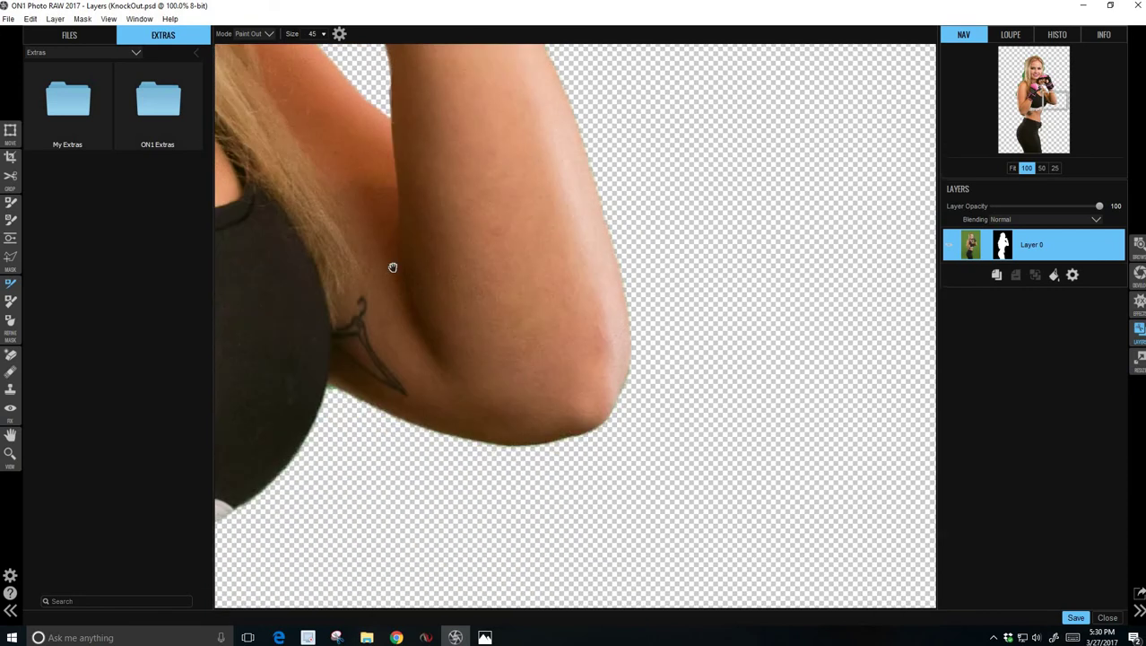
pyautogui.moveTo(316, 338)
pyautogui.mouseDown()
pyautogui.moveTo(430, 378)
pyautogui.moveTo(538, 382)
pyautogui.mouseUp()
pyautogui.press('[')
pyautogui.moveTo(608, 309); pyautogui.dragTo(581, 370)
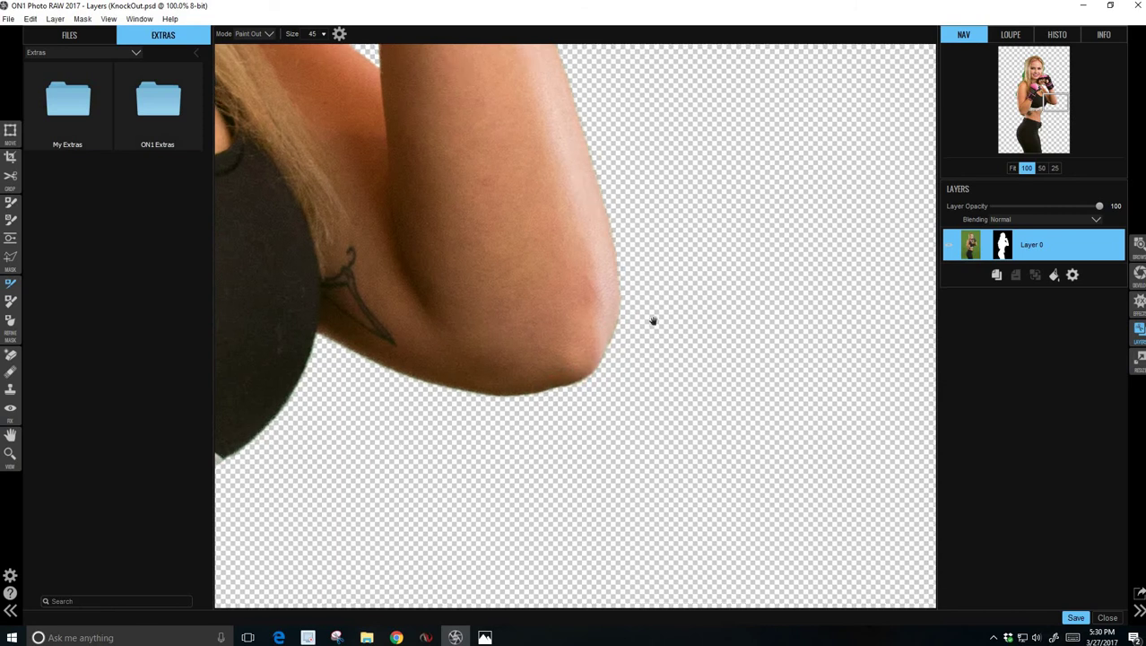
pyautogui.moveTo(366, 453); pyautogui.dragTo(663, 314)
pyautogui.press(']')
pyautogui.press('[')
pyautogui.moveTo(623, 197)
pyautogui.mouseDown()
pyautogui.moveTo(567, 285)
pyautogui.moveTo(490, 364)
pyautogui.moveTo(499, 448)
pyautogui.mouseUp()
pyautogui.press(']')
# - Clean the green fringe around the waist, waistband and drawstring
pyautogui.moveTo(526, 342)
pyautogui.mouseDown()
pyautogui.moveTo(573, 287)
pyautogui.moveTo(601, 140)
pyautogui.moveTo(515, 327)
pyautogui.moveTo(518, 561)
pyautogui.moveTo(494, 340)
pyautogui.moveTo(479, 321)
pyautogui.moveTo(490, 367)
pyautogui.mouseUp()
pyautogui.press('[')
pyautogui.press(']')
pyautogui.press('[')
pyautogui.press(']')
pyautogui.moveTo(436, 481)
pyautogui.mouseDown()
pyautogui.moveTo(427, 522)
pyautogui.moveTo(473, 476)
pyautogui.moveTo(489, 429)
pyautogui.moveTo(486, 569)
pyautogui.mouseUp()
pyautogui.press(']')
pyautogui.press(']')
pyautogui.moveTo(469, 476); pyautogui.dragTo(453, 484)
pyautogui.moveTo(489, 536); pyautogui.dragTo(484, 605)
# - Clean the green fringe down the pants edge to the bottom of the image
pyautogui.moveTo(516, 392); pyautogui.dragTo(607, 179)
pyautogui.moveTo(522, 269)
pyautogui.mouseDown()
pyautogui.moveTo(491, 397)
pyautogui.moveTo(538, 565)
pyautogui.mouseUp()
pyautogui.moveTo(550, 475); pyautogui.dragTo(464, 162)
pyautogui.moveTo(450, 240)
pyautogui.mouseDown()
pyautogui.moveTo(482, 355)
pyautogui.moveTo(499, 569)
pyautogui.mouseUp()
pyautogui.moveTo(519, 464); pyautogui.dragTo(493, 63)
pyautogui.moveTo(473, 215)
pyautogui.mouseDown()
pyautogui.moveTo(495, 285)
pyautogui.moveTo(505, 421)
pyautogui.mouseUp()
pyautogui.moveTo(686, 454); pyautogui.dragTo(313, 151)
pyautogui.press('[')
pyautogui.moveTo(251, 65)
pyautogui.mouseDown()
pyautogui.moveTo(398, 298)
pyautogui.moveTo(409, 326)
pyautogui.moveTo(389, 291)
pyautogui.moveTo(449, 466)
pyautogui.moveTo(361, 338)
pyautogui.moveTo(332, 151)
pyautogui.mouseUp()
pyautogui.press(']')
# - Clean the edge under the elbow down to the waistband beside the midriff
pyautogui.moveTo(322, 215); pyautogui.dragTo(312, 389)
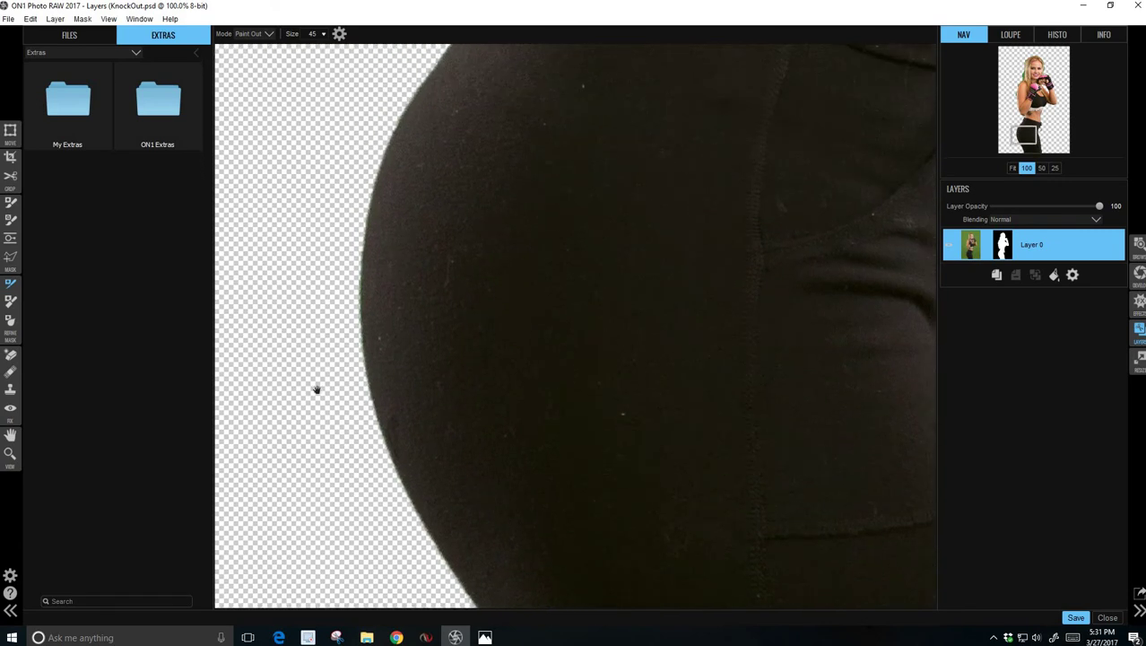
pyautogui.moveTo(318, 170); pyautogui.dragTo(350, 265)
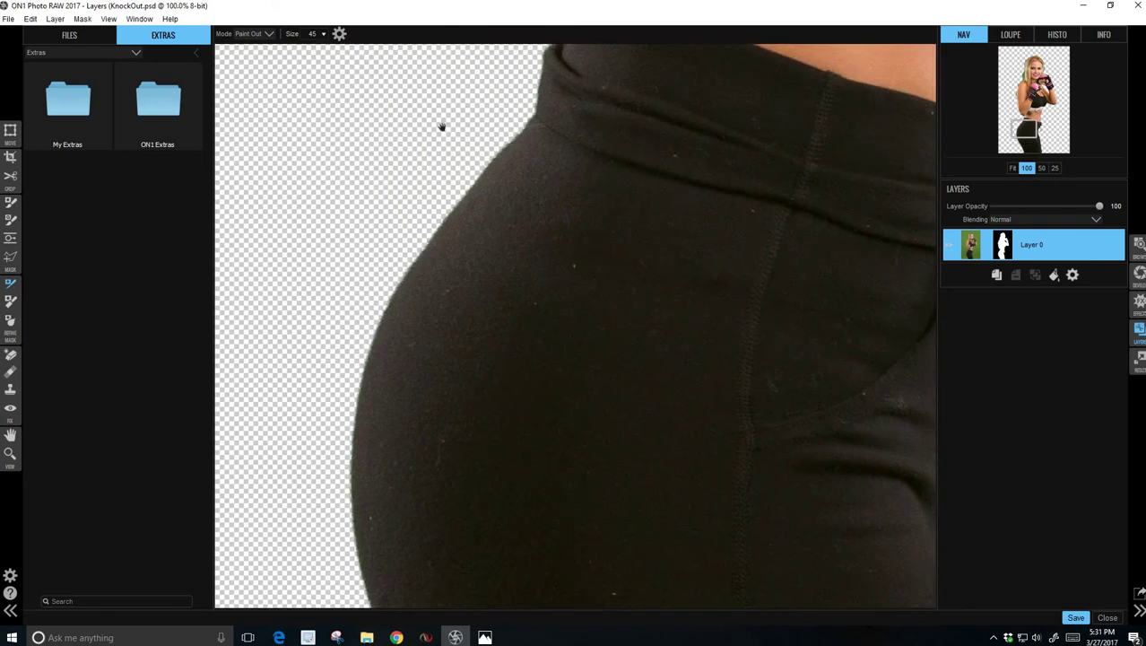
pyautogui.moveTo(424, 159); pyautogui.dragTo(358, 333)
pyautogui.moveTo(345, 134); pyautogui.dragTo(349, 332)
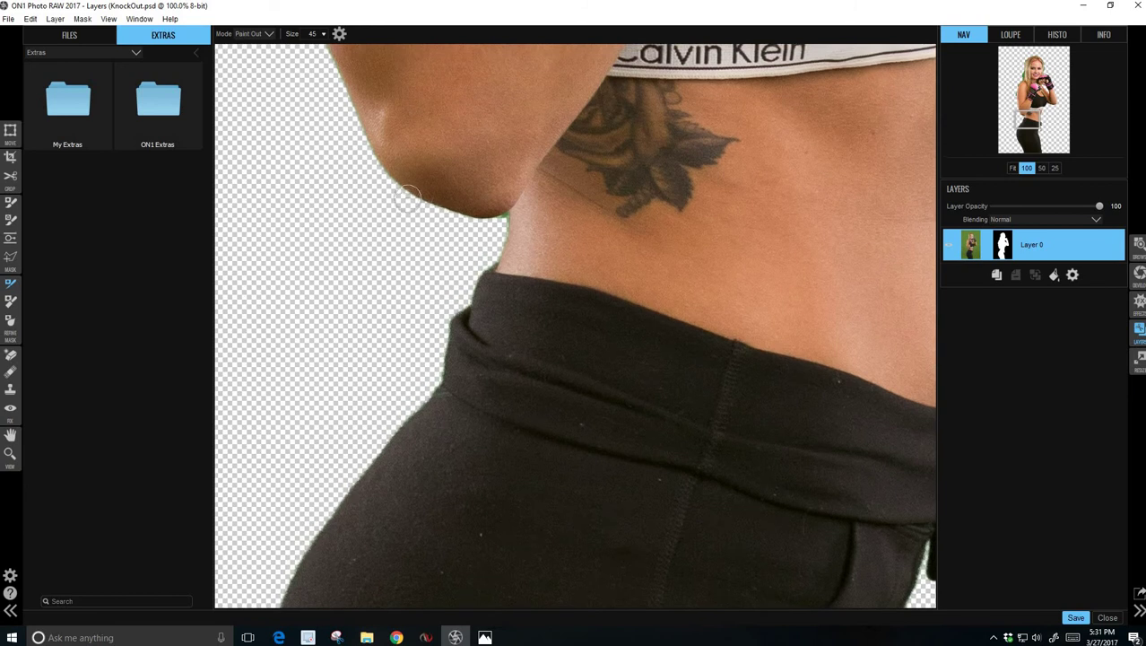
pyautogui.press('[')
pyautogui.press('[')
pyautogui.press('[')
pyautogui.moveTo(407, 194)
pyautogui.mouseDown()
pyautogui.moveTo(504, 222)
pyautogui.moveTo(492, 265)
pyautogui.moveTo(446, 334)
pyautogui.mouseUp()
pyautogui.press('[')
pyautogui.press(']')
pyautogui.press(']')
pyautogui.press(']')
pyautogui.press(']')
pyautogui.moveTo(489, 215)
pyautogui.mouseDown()
pyautogui.moveTo(502, 225)
pyautogui.moveTo(485, 280)
pyautogui.mouseUp()
# - Erase the fringe down the arm's left edge beside the Calvin Klein waistband
pyautogui.moveTo(404, 435); pyautogui.dragTo(477, 641)
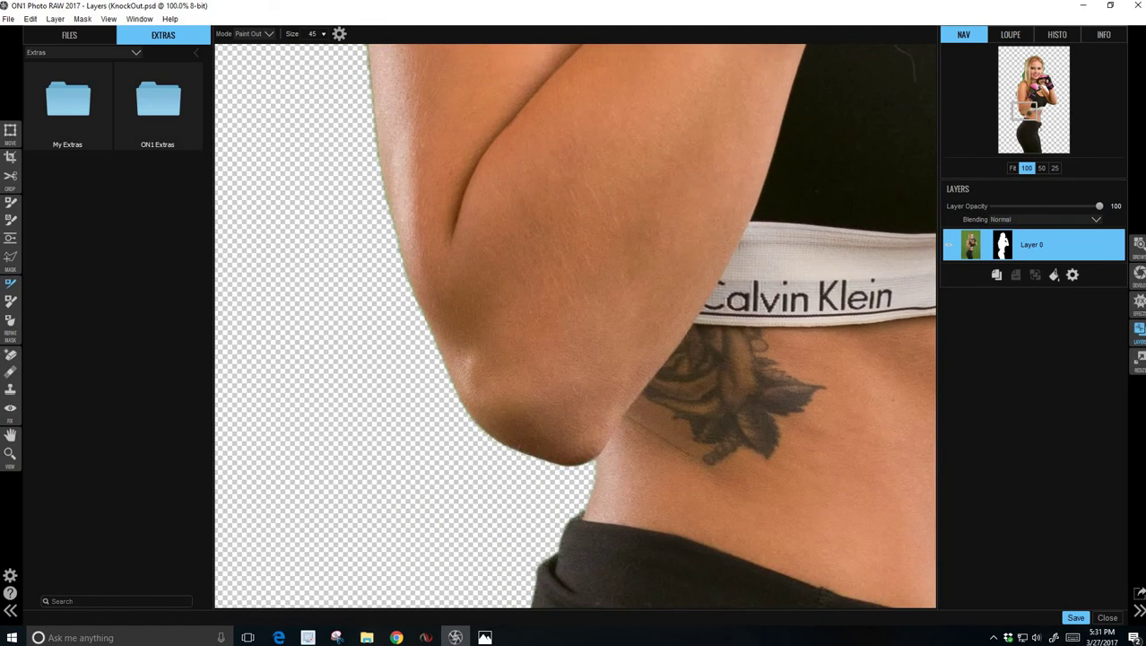
pyautogui.press('[')
pyautogui.press('[')
pyautogui.press('[')
pyautogui.press('[')
pyautogui.moveTo(361, 60)
pyautogui.mouseDown()
pyautogui.moveTo(397, 256)
pyautogui.moveTo(457, 400)
pyautogui.mouseUp()
pyautogui.press(']')
pyautogui.press(']')
pyautogui.press(']')
pyautogui.press(']')
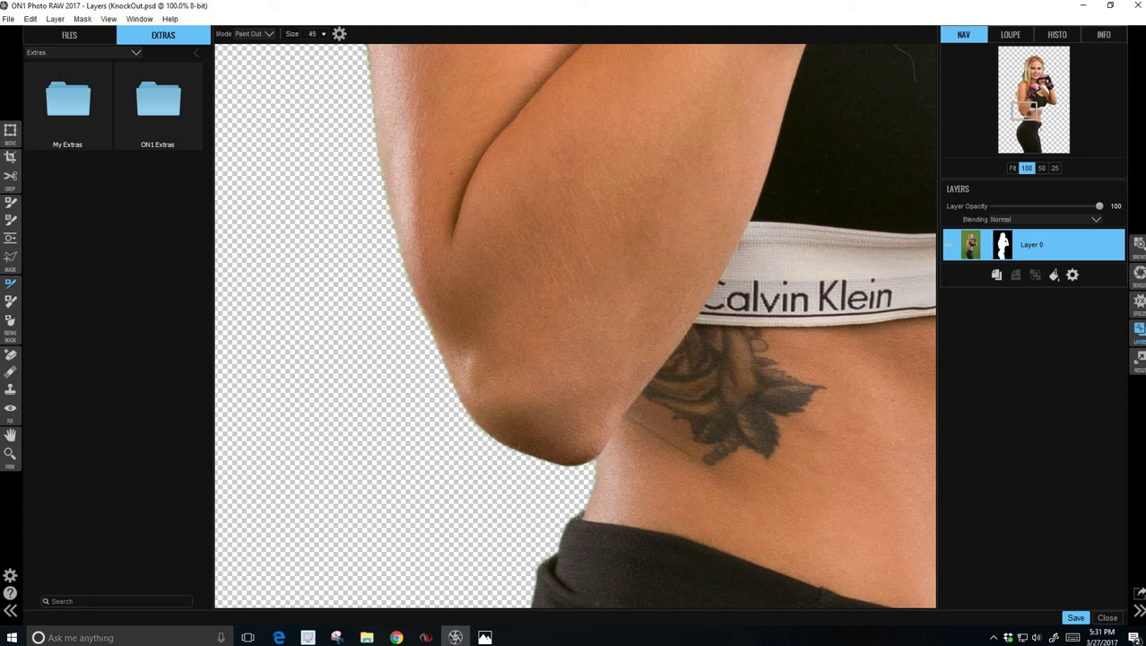
pyautogui.press('[')
pyautogui.press('[')
pyautogui.press('[')
pyautogui.press('[')
pyautogui.moveTo(360, 51)
pyautogui.mouseDown()
pyautogui.moveTo(404, 262)
pyautogui.moveTo(457, 402)
pyautogui.mouseUp()
pyautogui.press(']')
pyautogui.press(']')
pyautogui.press(']')
pyautogui.press(']')
pyautogui.moveTo(350, 441); pyautogui.dragTo(355, 451)
# - Erase the green fringe along the upper arm's left edge toward the elbow
pyautogui.scroll(5, 363, 251)
pyautogui.press('[')
pyautogui.press('[')
pyautogui.press('[')
pyautogui.press('[')
pyautogui.press('[')
pyautogui.moveTo(387, 177); pyautogui.dragTo(421, 424)
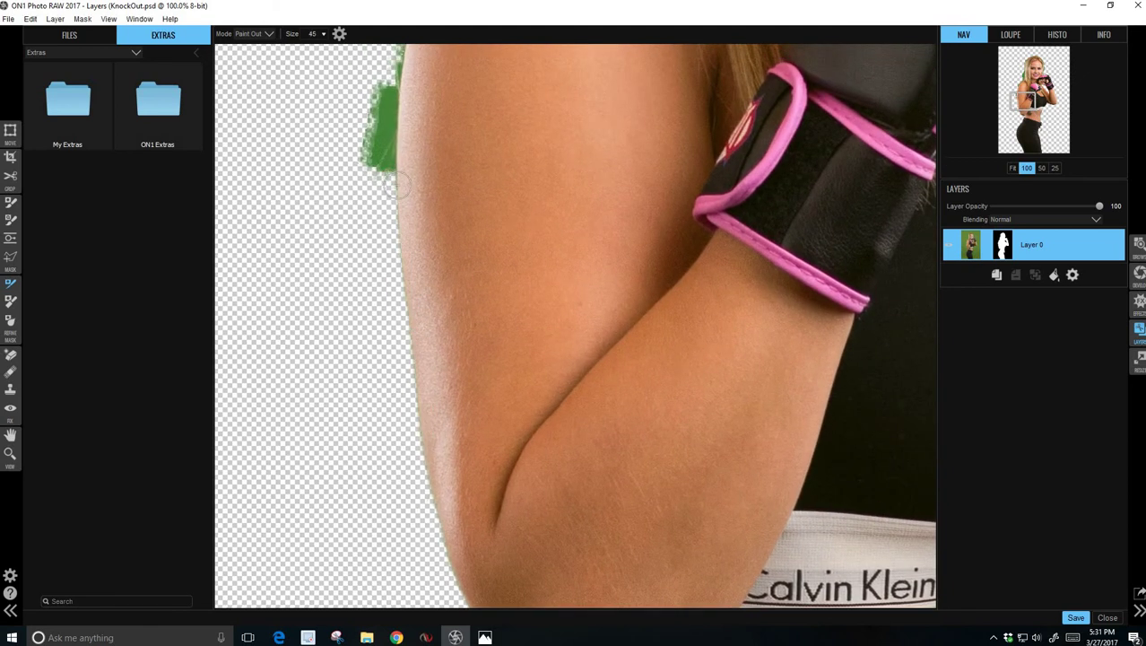
pyautogui.moveTo(390, 170); pyautogui.dragTo(418, 451)
pyautogui.press(']')
pyautogui.press(']')
pyautogui.press(']')
pyautogui.press(']')
pyautogui.press(']')
pyautogui.scroll(4, 339, 409)
pyautogui.scroll(1, 404, 236)
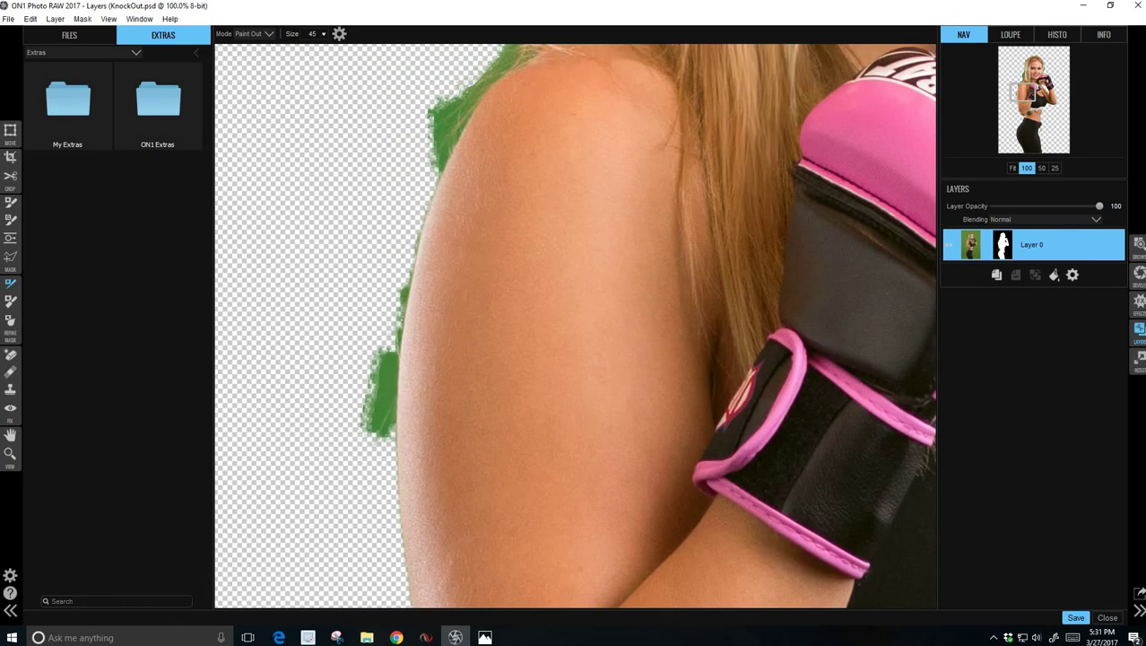
pyautogui.press('[')
pyautogui.press('[')
pyautogui.press('[')
pyautogui.press('[')
pyautogui.moveTo(429, 184)
pyautogui.mouseDown()
pyautogui.moveTo(394, 325)
pyautogui.moveTo(385, 448)
pyautogui.moveTo(381, 357)
pyautogui.moveTo(362, 438)
pyautogui.moveTo(382, 437)
pyautogui.moveTo(382, 480)
pyautogui.mouseUp()
pyautogui.press(']')
pyautogui.press(']')
pyautogui.press(']')
pyautogui.press(']')
pyautogui.press(']')
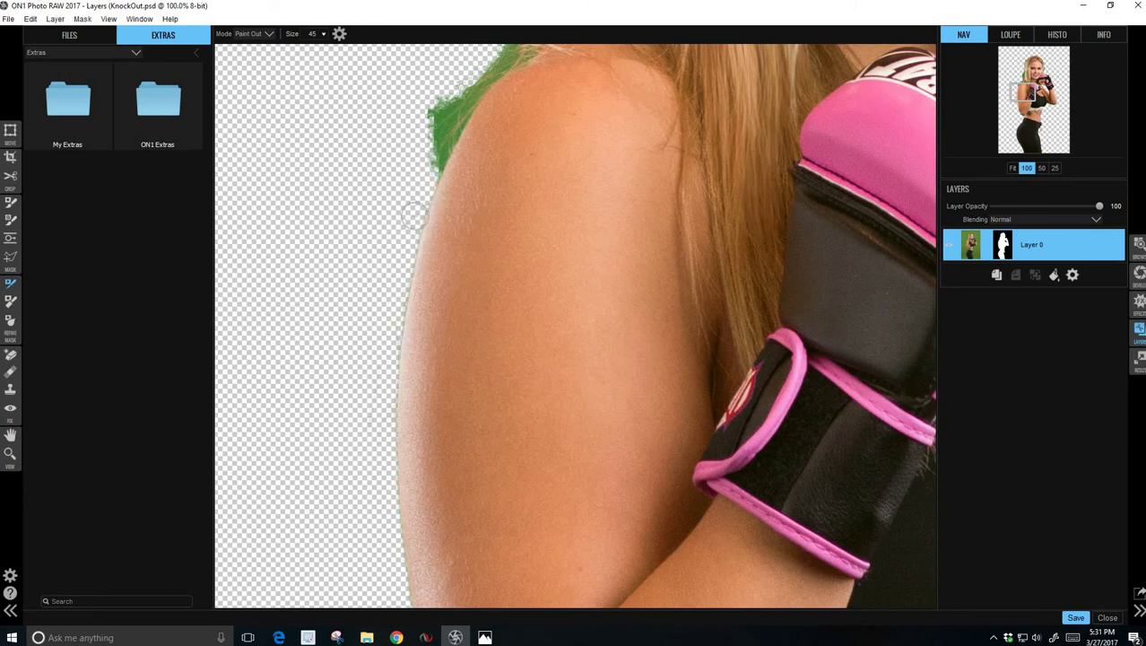
pyautogui.moveTo(428, 190)
pyautogui.mouseDown()
pyautogui.moveTo(404, 260)
pyautogui.moveTo(384, 480)
pyautogui.mouseUp()
pyautogui.moveTo(371, 371); pyautogui.dragTo(370, 445)
# - Erase the remaining green fringe over the shoulder edge and near the neck
pyautogui.moveTo(316, 231); pyautogui.dragTo(264, 496)
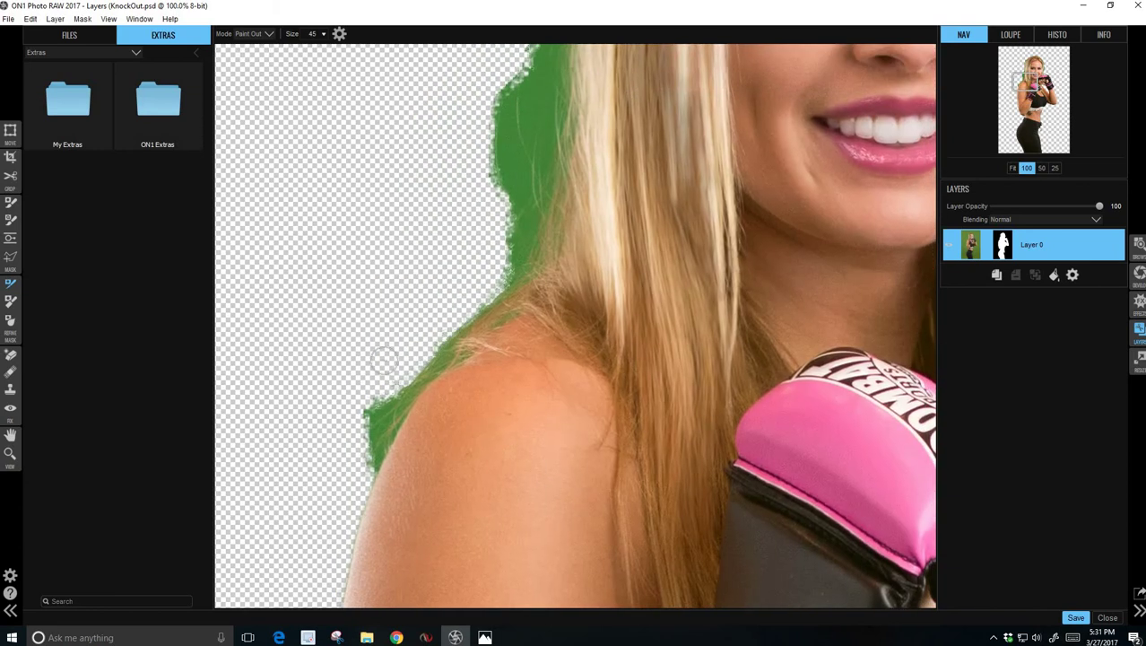
pyautogui.moveTo(469, 310)
pyautogui.mouseDown()
pyautogui.moveTo(516, 291)
pyautogui.moveTo(522, 305)
pyautogui.moveTo(454, 317)
pyautogui.moveTo(501, 315)
pyautogui.moveTo(457, 348)
pyautogui.moveTo(443, 339)
pyautogui.moveTo(440, 360)
pyautogui.moveTo(459, 353)
pyautogui.moveTo(370, 411)
pyautogui.moveTo(379, 393)
pyautogui.moveTo(357, 429)
pyautogui.mouseUp()
pyautogui.moveTo(412, 391); pyautogui.dragTo(352, 499)
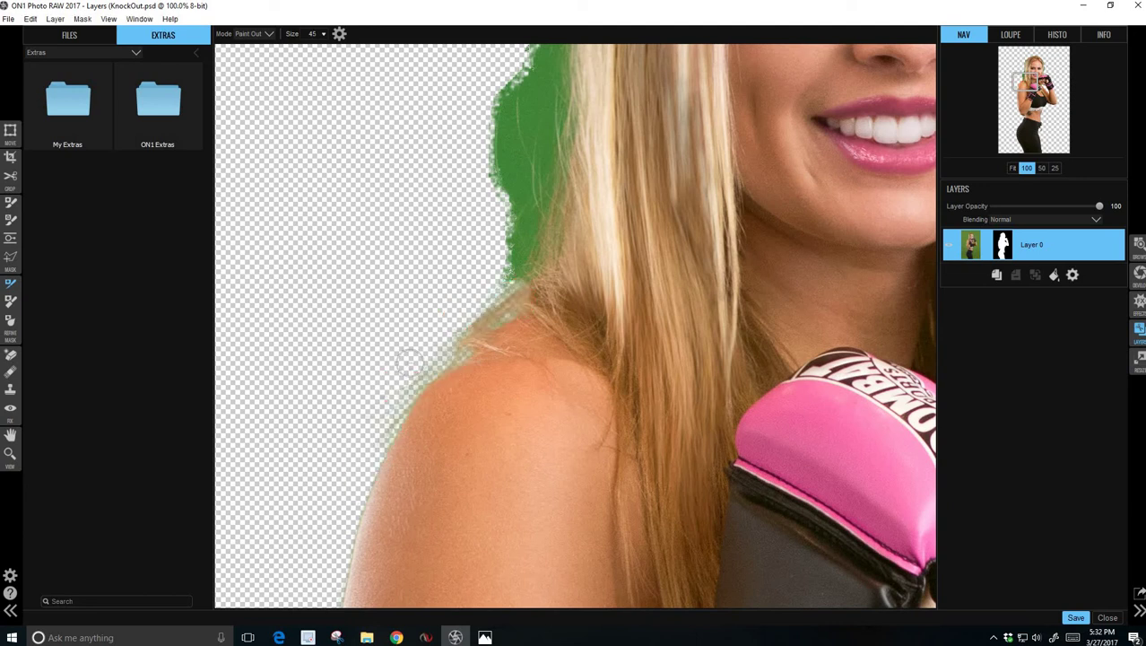
pyautogui.moveTo(502, 309)
pyautogui.mouseDown()
pyautogui.moveTo(444, 350)
pyautogui.moveTo(510, 308)
pyautogui.moveTo(404, 383)
pyautogui.moveTo(385, 410)
pyautogui.moveTo(414, 392)
pyautogui.moveTo(385, 440)
pyautogui.mouseUp()
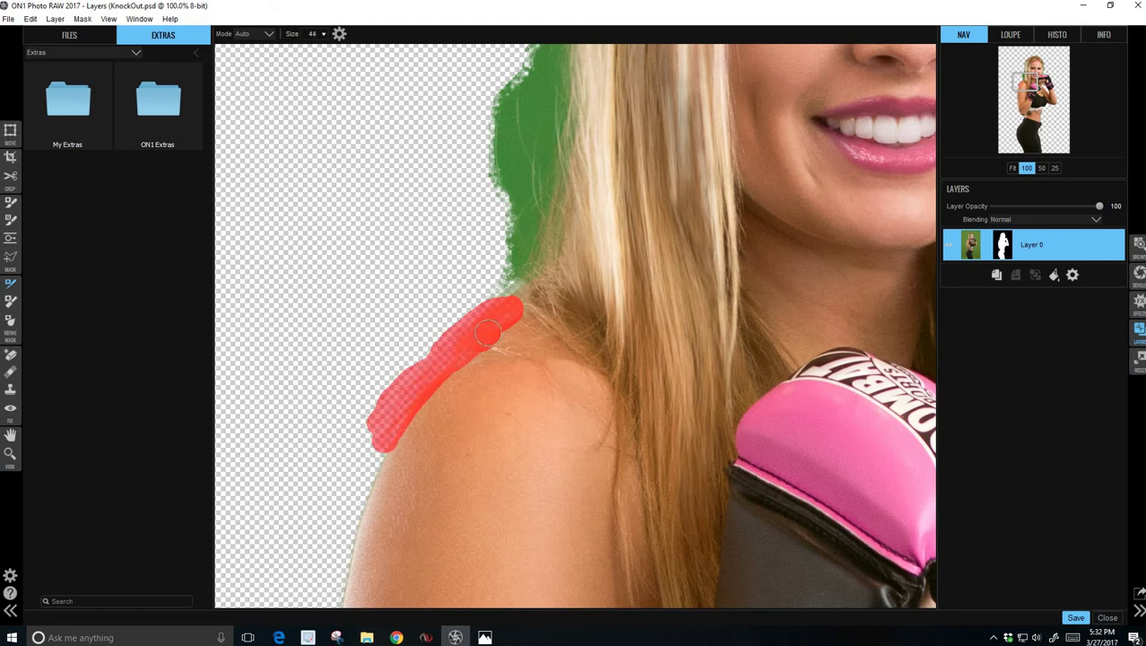
pyautogui.moveTo(515, 309)
pyautogui.mouseDown()
pyautogui.moveTo(516, 280)
pyautogui.moveTo(542, 260)
pyautogui.mouseUp()
# - Paint the green hair edge beside her face to transparency with the Refine Brush
pyautogui.press(']')
pyautogui.press(']')
pyautogui.press(']')
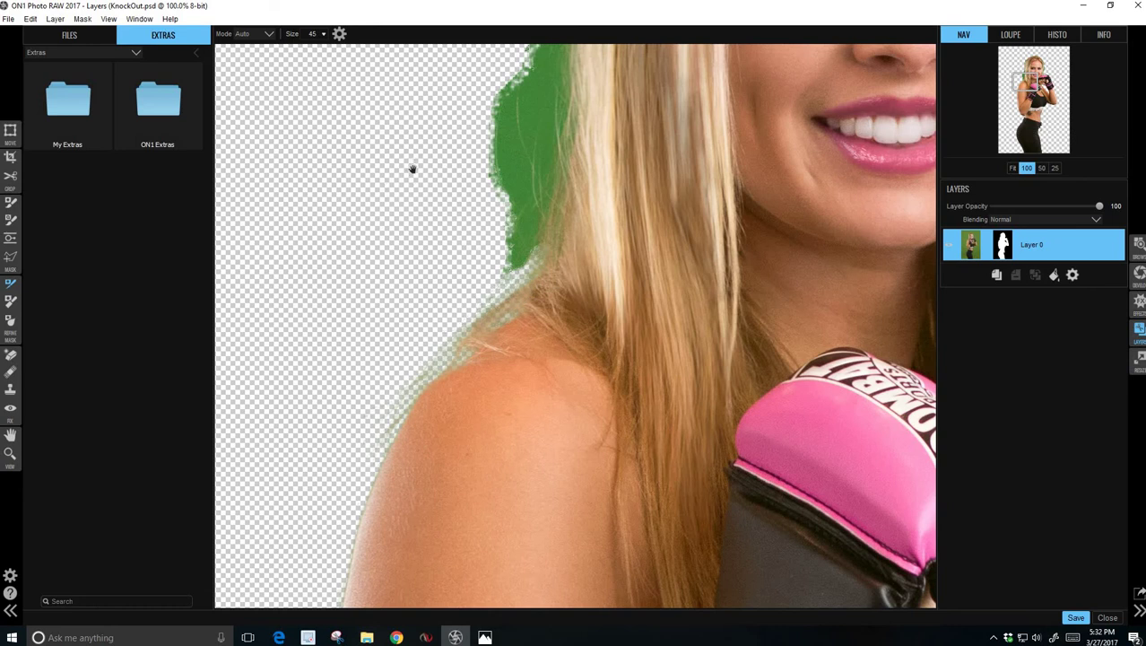
pyautogui.moveTo(412, 174); pyautogui.dragTo(391, 346)
pyautogui.press('[')
pyautogui.moveTo(473, 232)
pyautogui.mouseDown()
pyautogui.moveTo(471, 333)
pyautogui.moveTo(504, 199)
pyautogui.moveTo(535, 157)
pyautogui.moveTo(538, 346)
pyautogui.moveTo(529, 387)
pyautogui.moveTo(508, 278)
pyautogui.moveTo(507, 420)
pyautogui.moveTo(494, 325)
pyautogui.moveTo(473, 346)
pyautogui.mouseUp()
pyautogui.press(']')
pyautogui.moveTo(517, 235); pyautogui.dragTo(494, 196)
pyautogui.press(']')
pyautogui.click(478, 309)
# - Refine further stretches of the hair edge down toward the shoulder
pyautogui.press('[')
pyautogui.press('[')
pyautogui.moveTo(495, 215)
pyautogui.mouseDown()
pyautogui.moveTo(502, 294)
pyautogui.moveTo(491, 296)
pyautogui.moveTo(491, 330)
pyautogui.moveTo(511, 330)
pyautogui.moveTo(515, 372)
pyautogui.mouseUp()
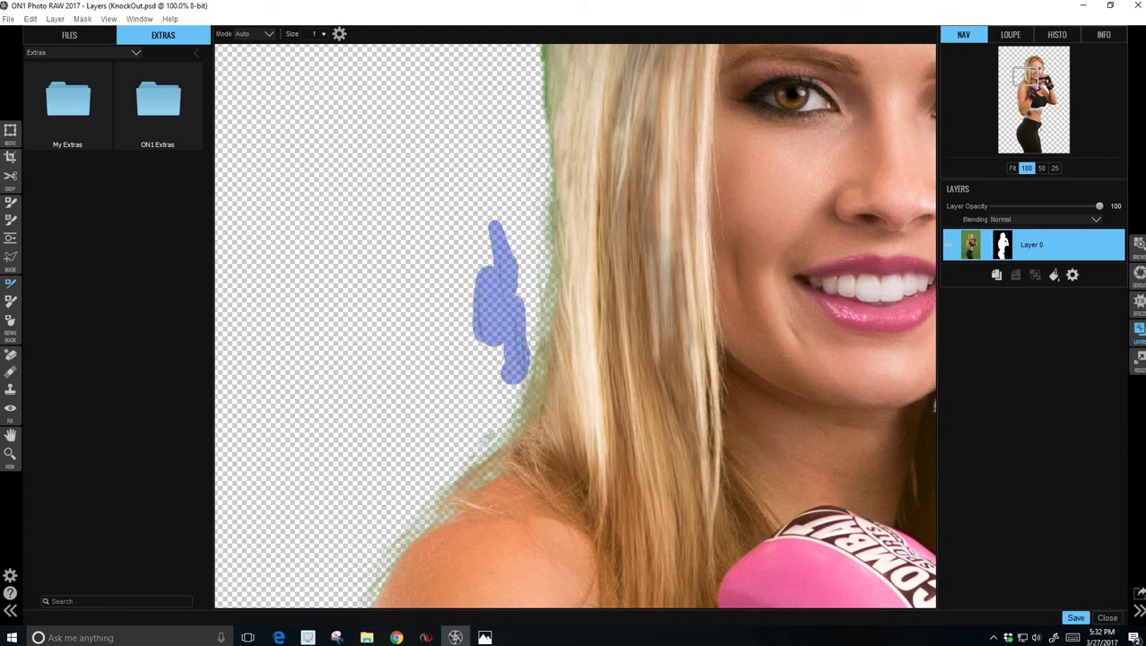
pyautogui.press(']')
pyautogui.press(']')
pyautogui.moveTo(493, 262); pyautogui.dragTo(485, 301)
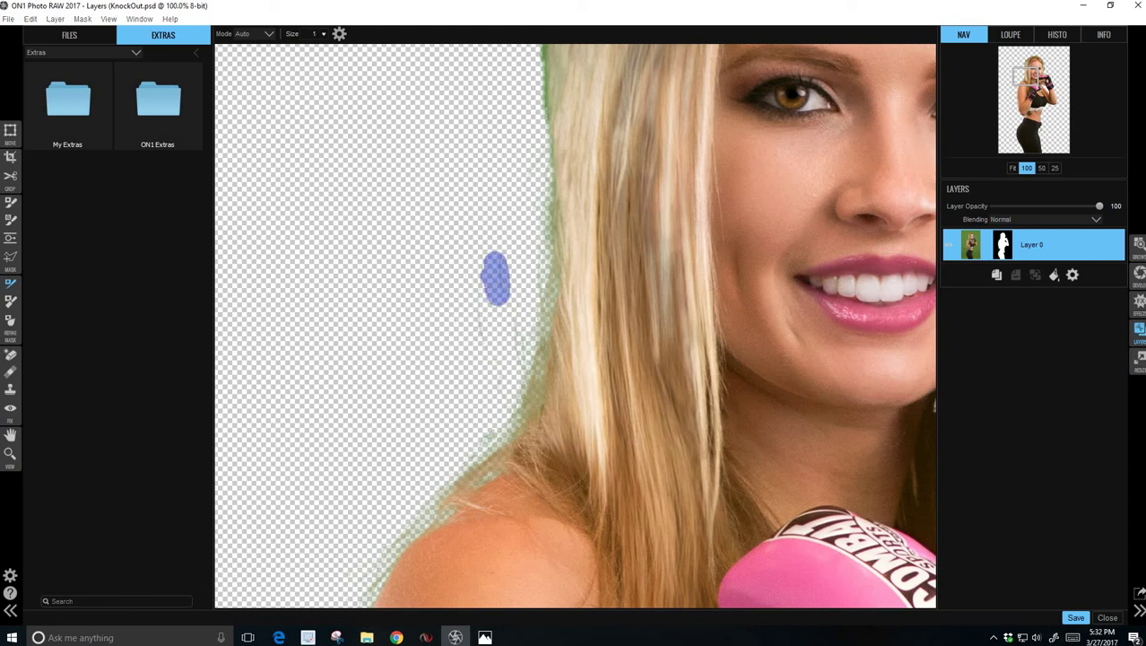
pyautogui.moveTo(493, 247); pyautogui.dragTo(507, 355)
pyautogui.press('[')
pyautogui.click(511, 314)
pyautogui.press(']')
pyautogui.press(']')
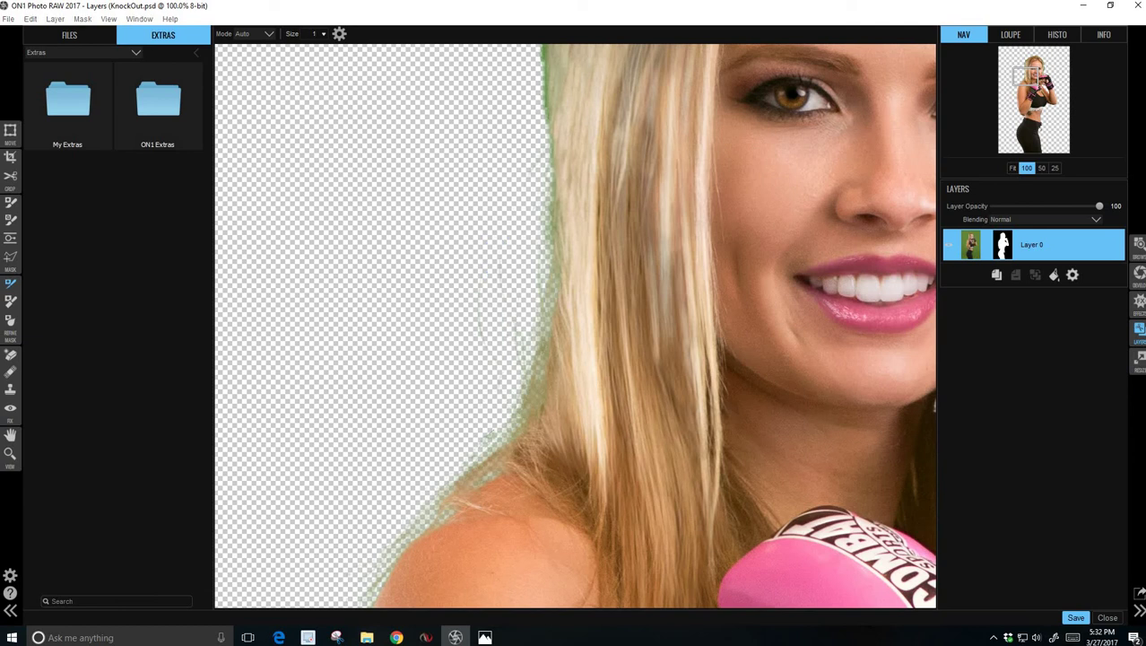
pyautogui.moveTo(485, 414); pyautogui.dragTo(487, 431)
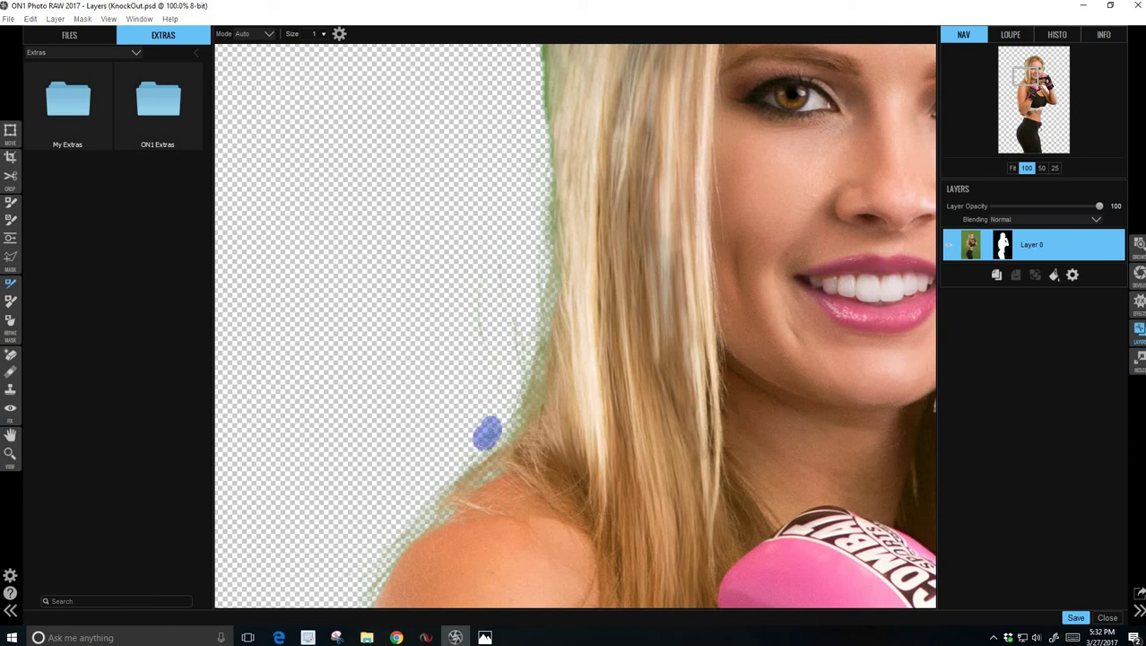
# - Turn on Color Decontamination and repaint the hair edge down toward the shoulder
pyautogui.click(339, 34)
pyautogui.click(336, 34)
pyautogui.click(341, 36)
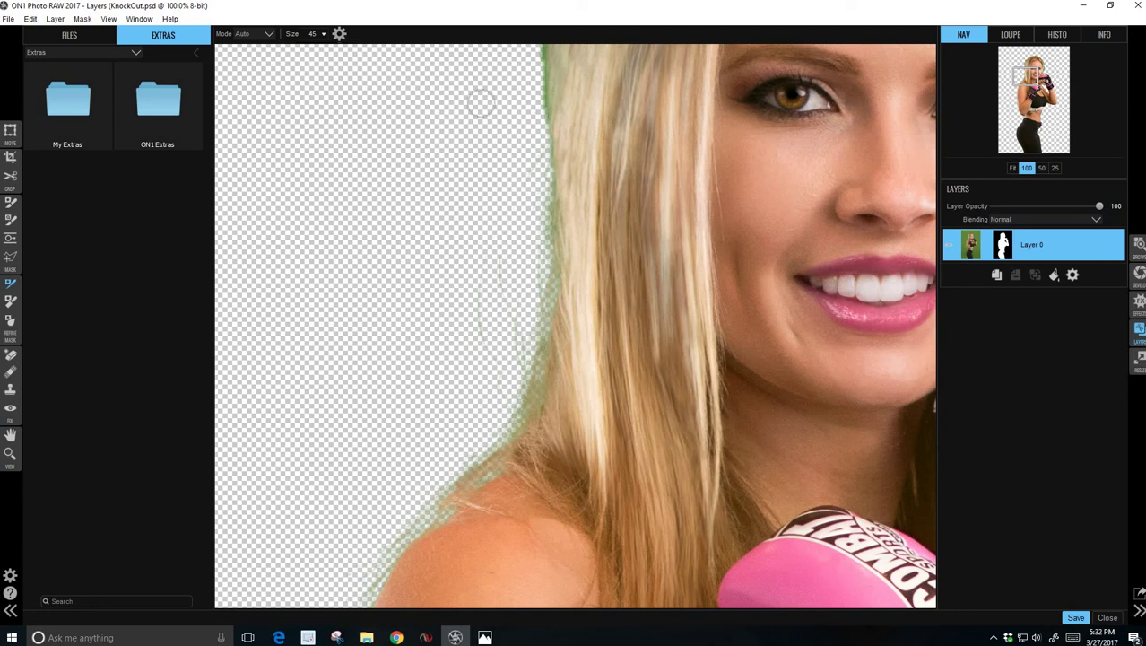
pyautogui.moveTo(539, 81)
pyautogui.mouseDown()
pyautogui.moveTo(549, 179)
pyautogui.moveTo(535, 355)
pyautogui.mouseUp()
pyautogui.press(']')
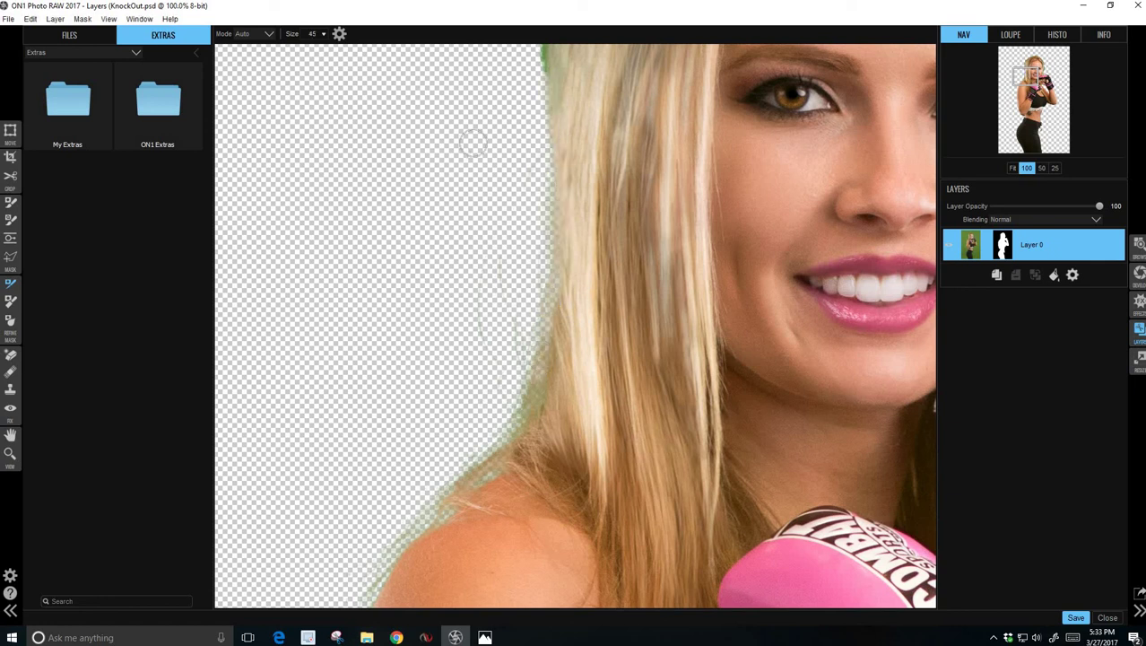
pyautogui.press('[')
pyautogui.press('[')
pyautogui.moveTo(544, 262)
pyautogui.mouseDown()
pyautogui.moveTo(529, 387)
pyautogui.moveTo(493, 265)
pyautogui.moveTo(486, 341)
pyautogui.moveTo(476, 309)
pyautogui.mouseUp()
# - Repaint the hair's left edge in long vertical strokes to remove the green tint
pyautogui.press(']')
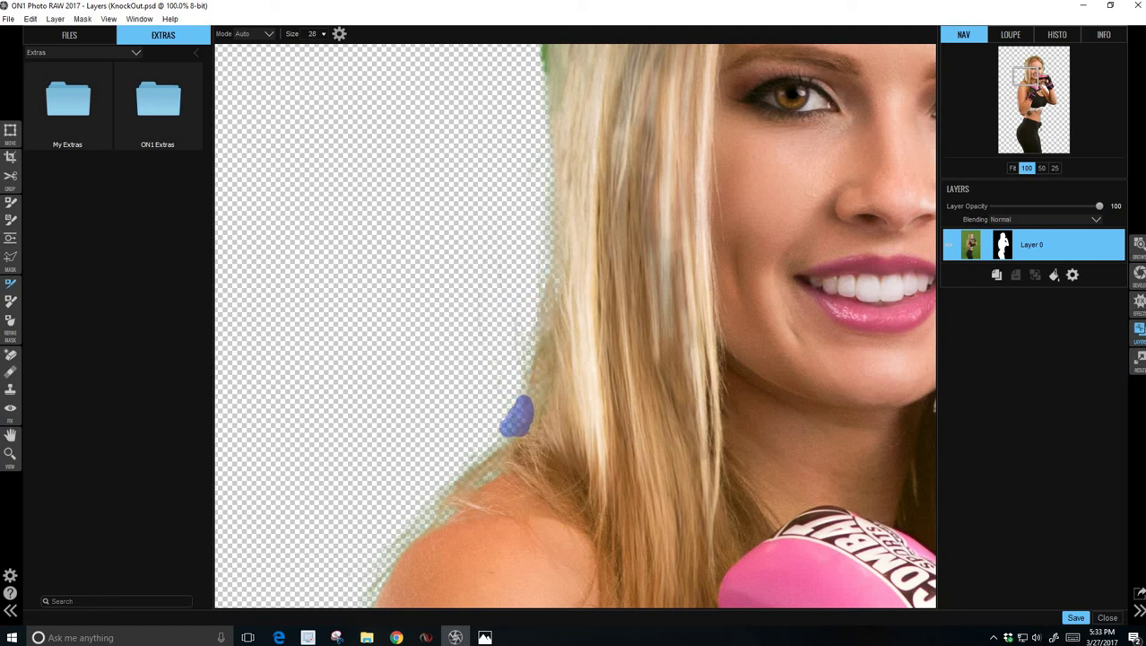
pyautogui.press(']')
pyautogui.press(']')
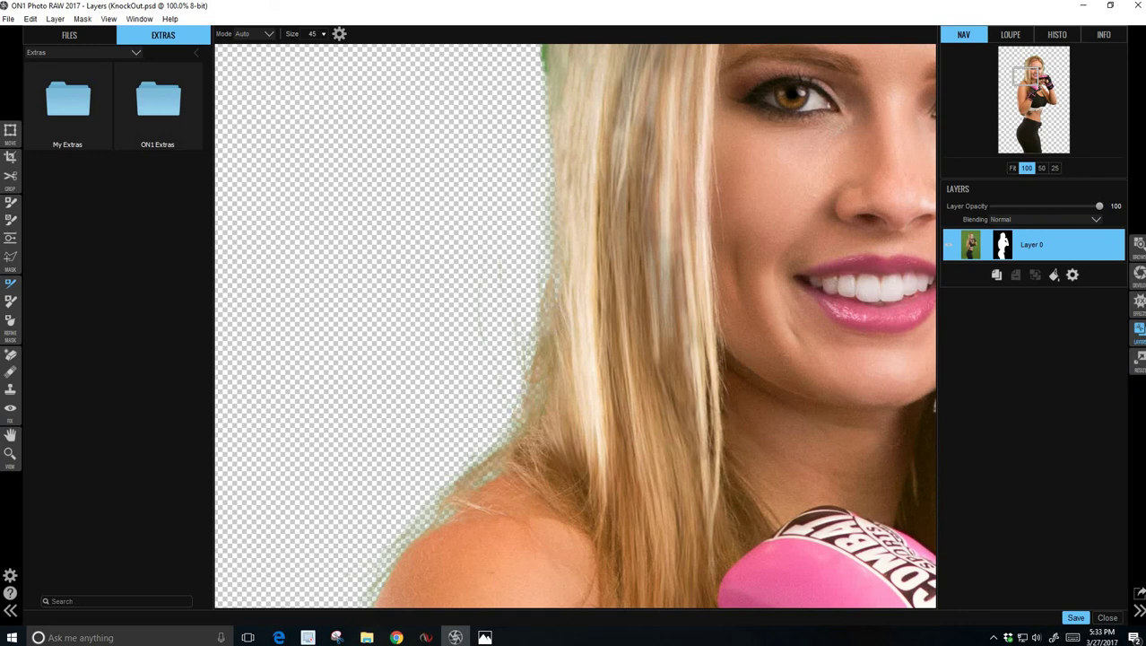
pyautogui.moveTo(542, 100); pyautogui.dragTo(543, 154)
pyautogui.press(']')
pyautogui.press(']')
pyautogui.press(']')
pyautogui.moveTo(491, 95); pyautogui.dragTo(495, 358)
pyautogui.press(']')
pyautogui.press(']')
pyautogui.scroll(3, 471, 385)
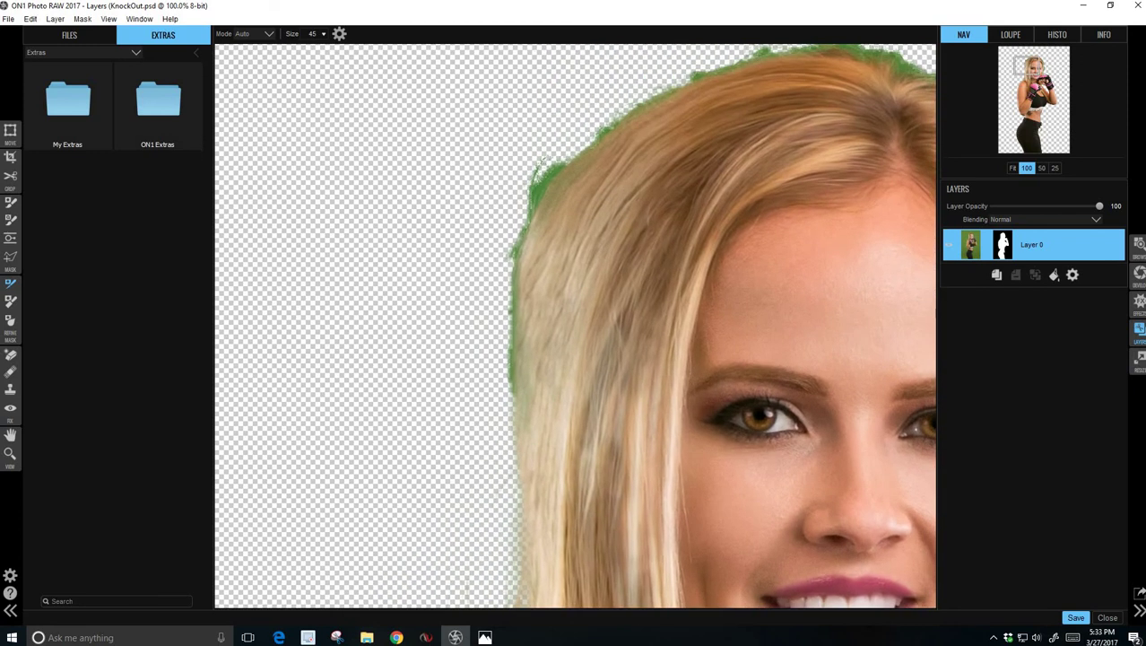
pyautogui.moveTo(541, 190)
pyautogui.mouseDown()
pyautogui.moveTo(514, 255)
pyautogui.moveTo(512, 429)
pyautogui.mouseUp()
pyautogui.press(']')
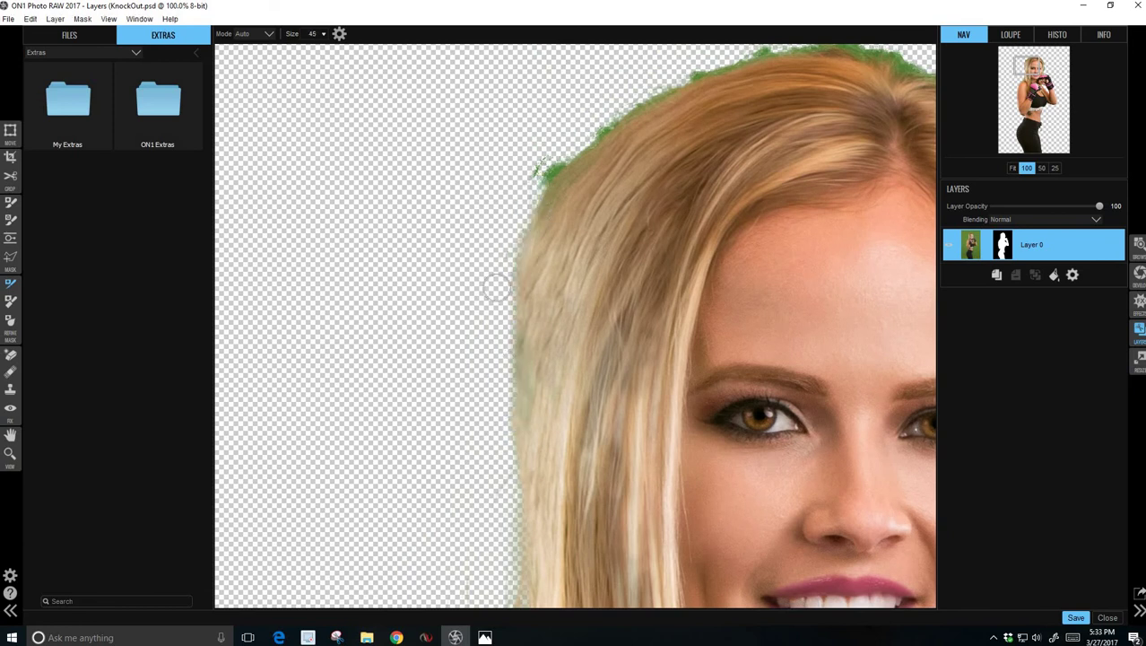
pyautogui.moveTo(529, 225)
pyautogui.mouseDown()
pyautogui.moveTo(511, 341)
pyautogui.moveTo(515, 430)
pyautogui.mouseUp()
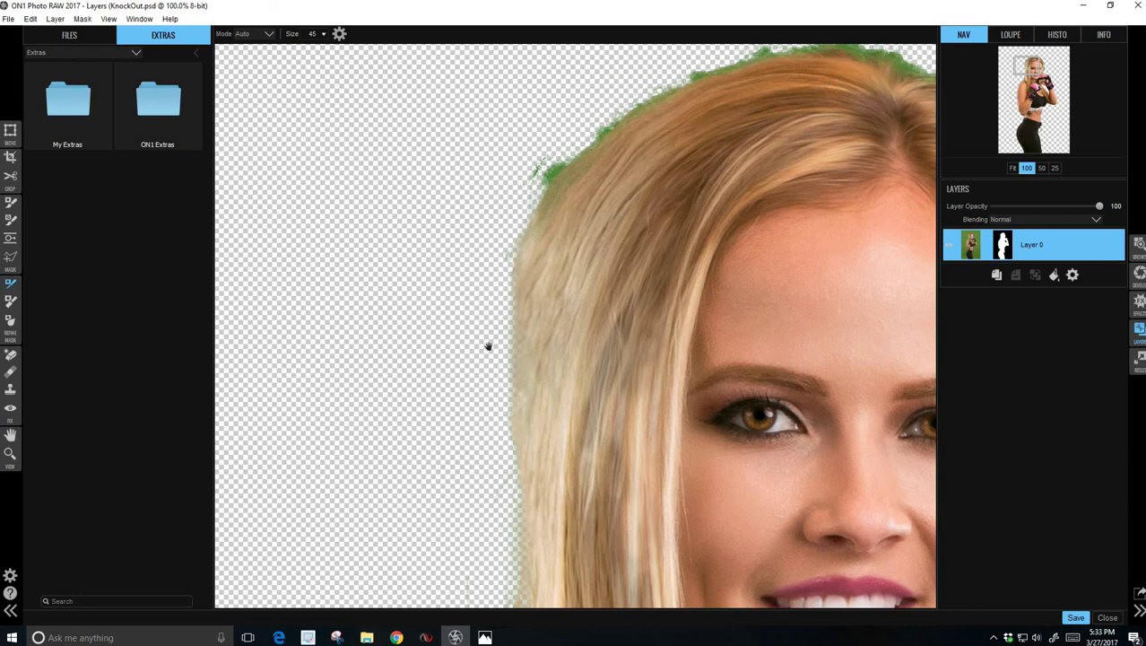
# - Refine the crown, left hair edge and top hairline to strip the green fringe
pyautogui.moveTo(484, 358)
pyautogui.mouseDown()
pyautogui.moveTo(403, 355)
pyautogui.moveTo(412, 484)
pyautogui.mouseUp()
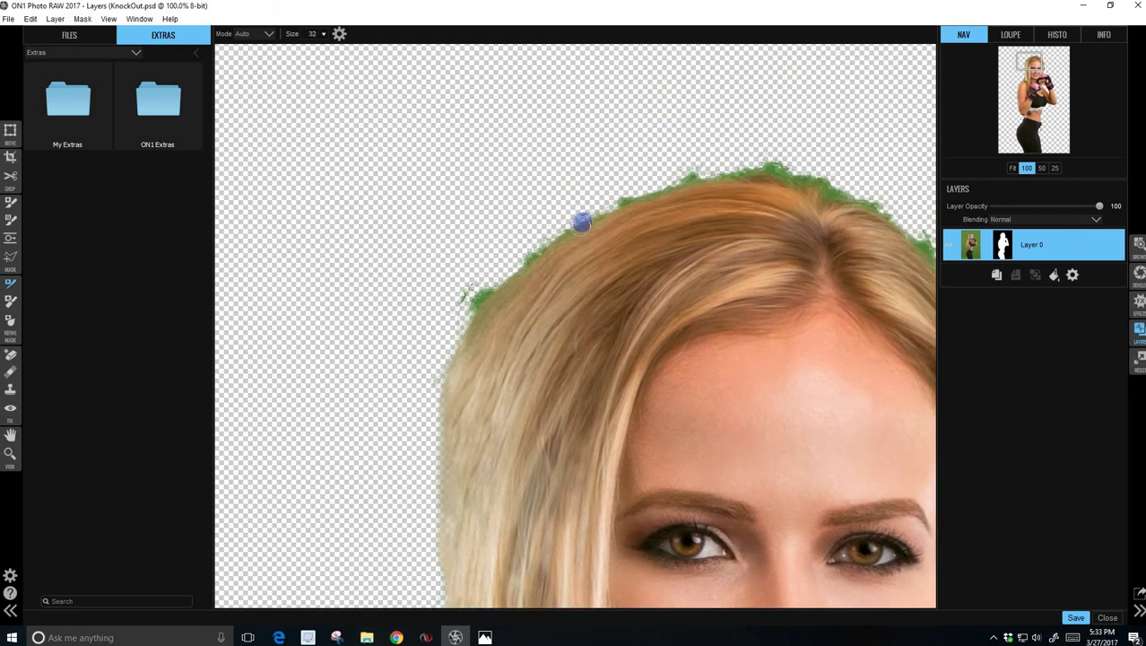
pyautogui.moveTo(579, 227)
pyautogui.mouseDown()
pyautogui.moveTo(507, 273)
pyautogui.moveTo(470, 318)
pyautogui.moveTo(511, 272)
pyautogui.moveTo(464, 308)
pyautogui.moveTo(440, 385)
pyautogui.mouseUp()
pyautogui.press(']')
pyautogui.moveTo(500, 287); pyautogui.dragTo(438, 363)
pyautogui.moveTo(585, 221)
pyautogui.mouseDown()
pyautogui.moveTo(686, 183)
pyautogui.moveTo(779, 170)
pyautogui.mouseUp()
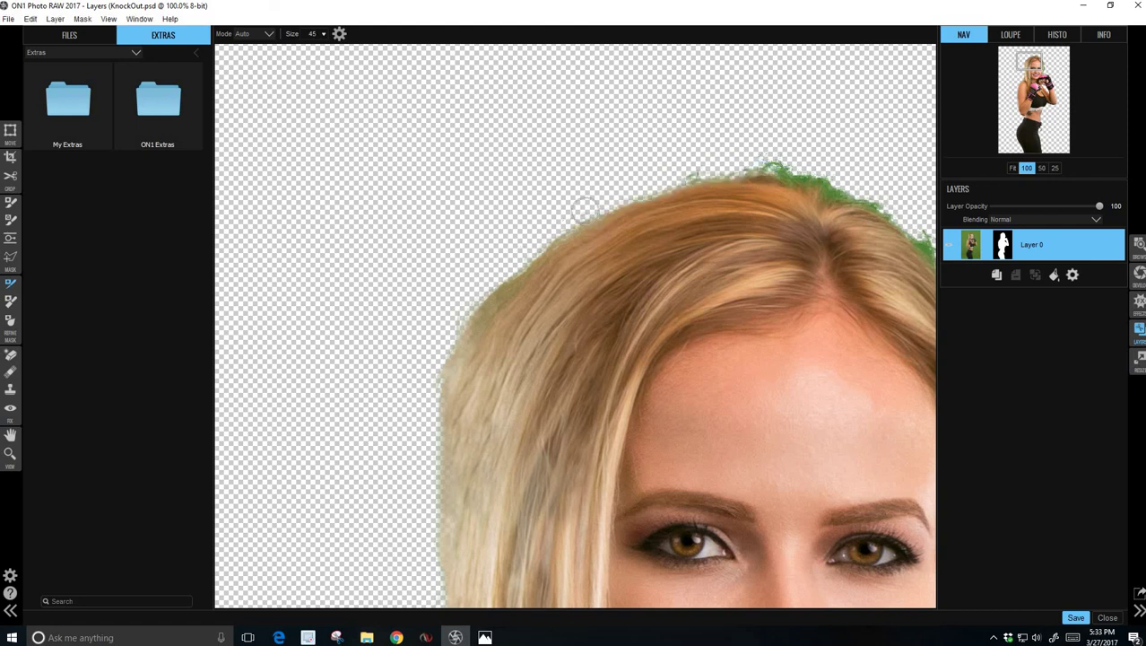
pyautogui.moveTo(680, 176)
pyautogui.mouseDown()
pyautogui.moveTo(772, 170)
pyautogui.moveTo(840, 197)
pyautogui.mouseUp()
pyautogui.moveTo(733, 165); pyautogui.dragTo(836, 201)
# - Remove the green fringe along the upper right hairline and right hair edge
pyautogui.moveTo(546, 225)
pyautogui.mouseDown()
pyautogui.moveTo(284, 182)
pyautogui.moveTo(210, 200)
pyautogui.mouseUp()
pyautogui.moveTo(507, 168)
pyautogui.mouseDown()
pyautogui.moveTo(570, 199)
pyautogui.moveTo(634, 286)
pyautogui.mouseUp()
pyautogui.moveTo(507, 166); pyautogui.dragTo(574, 204)
pyautogui.moveTo(473, 148); pyautogui.dragTo(392, 148)
pyautogui.moveTo(502, 167); pyautogui.dragTo(519, 172)
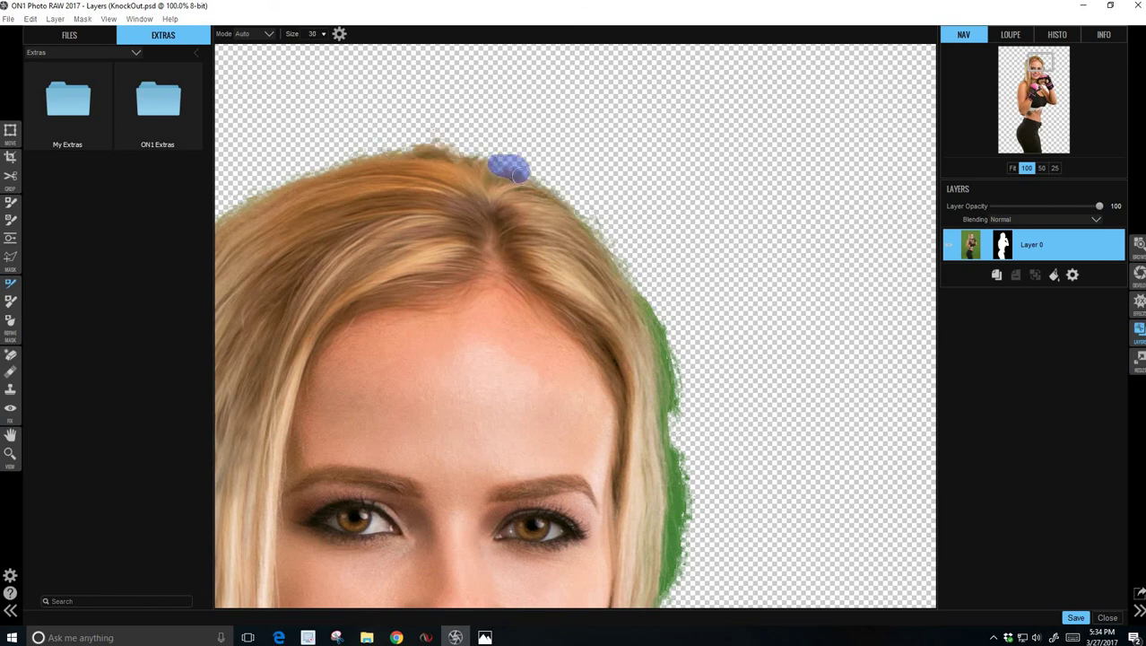
pyautogui.moveTo(592, 224)
pyautogui.mouseDown()
pyautogui.moveTo(654, 316)
pyautogui.moveTo(675, 411)
pyautogui.mouseUp()
pyautogui.moveTo(660, 333)
pyautogui.mouseDown()
pyautogui.moveTo(667, 437)
pyautogui.moveTo(645, 305)
pyautogui.moveTo(579, 212)
pyautogui.moveTo(660, 334)
pyautogui.mouseUp()
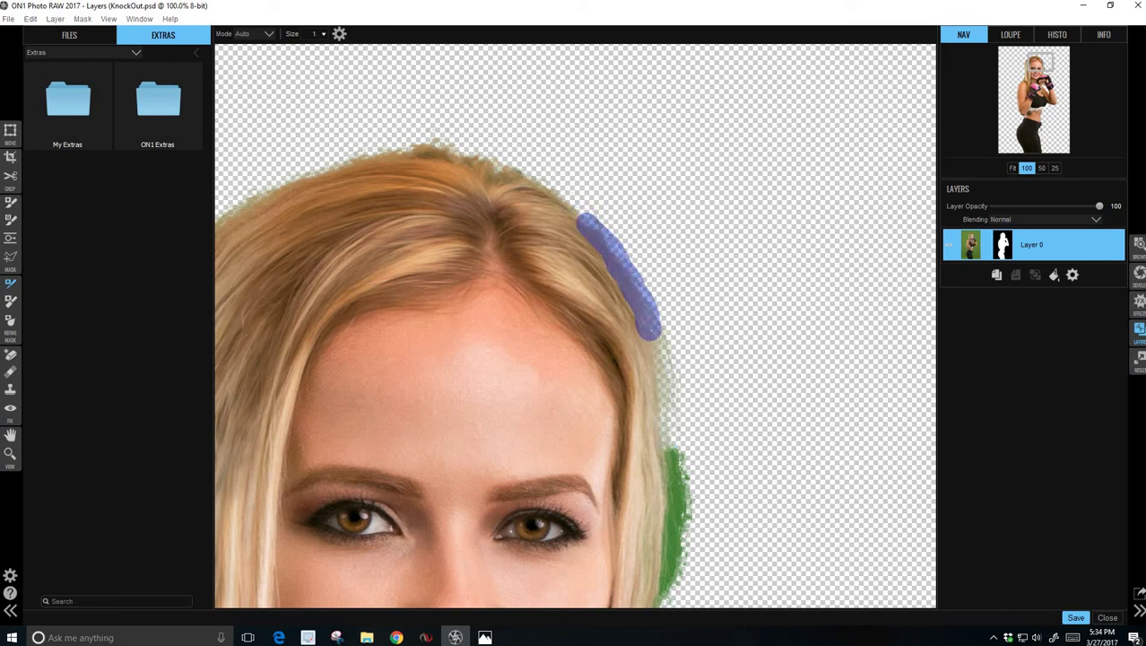
pyautogui.press('[')
pyautogui.moveTo(666, 424)
pyautogui.mouseDown()
pyautogui.moveTo(682, 543)
pyautogui.moveTo(689, 471)
pyautogui.moveTo(665, 585)
pyautogui.moveTo(679, 515)
pyautogui.mouseUp()
pyautogui.press(']')
# - Clear the green from the right hair edge down to the tip beside the glove
pyautogui.moveTo(660, 232); pyautogui.dragTo(617, 9)
pyautogui.moveTo(626, 217)
pyautogui.mouseDown()
pyautogui.moveTo(627, 320)
pyautogui.moveTo(640, 344)
pyautogui.moveTo(619, 365)
pyautogui.moveTo(625, 228)
pyautogui.moveTo(613, 431)
pyautogui.mouseUp()
pyautogui.press('[')
pyautogui.press('[')
pyautogui.press(']')
pyautogui.press(']')
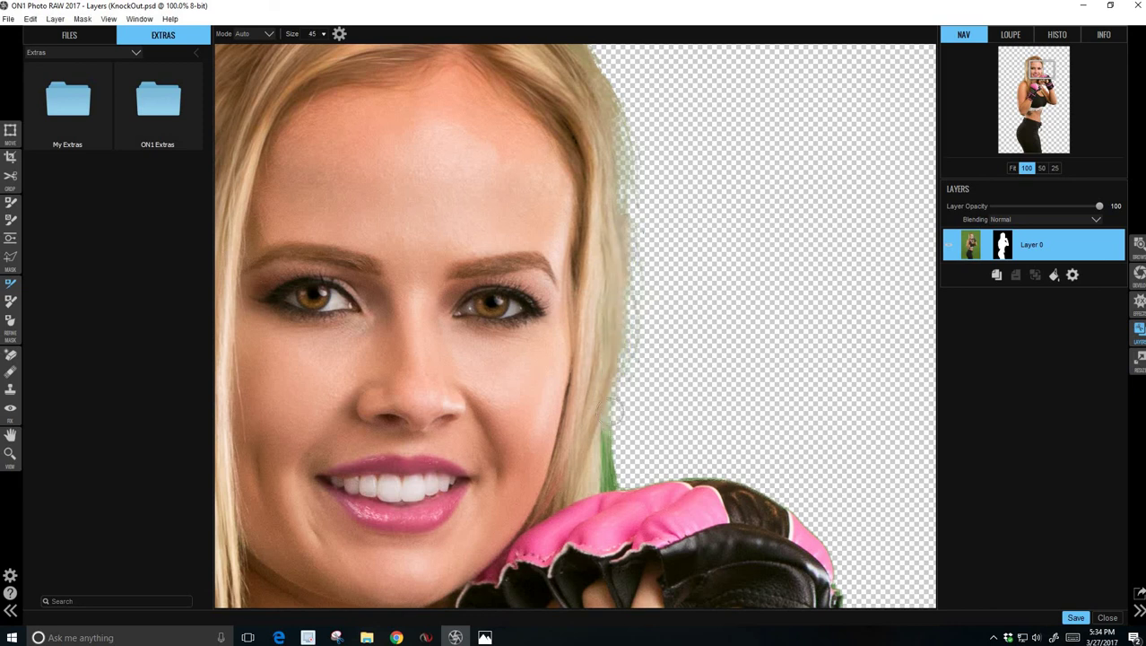
pyautogui.press('[')
pyautogui.moveTo(624, 165)
pyautogui.mouseDown()
pyautogui.moveTo(634, 230)
pyautogui.moveTo(613, 106)
pyautogui.mouseUp()
pyautogui.press(']')
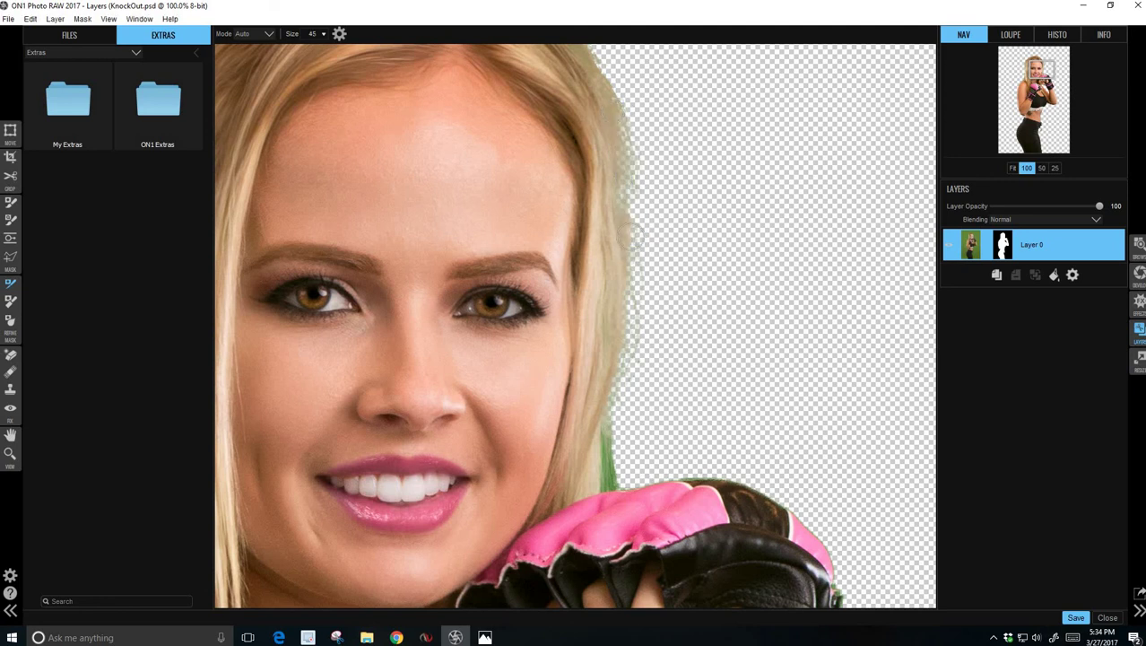
pyautogui.moveTo(623, 191); pyautogui.dragTo(623, 221)
pyautogui.moveTo(608, 380)
pyautogui.mouseDown()
pyautogui.moveTo(608, 489)
pyautogui.moveTo(627, 485)
pyautogui.moveTo(608, 482)
pyautogui.mouseUp()
pyautogui.press(']')
pyautogui.press(']')
pyautogui.press(']')
pyautogui.press(']')
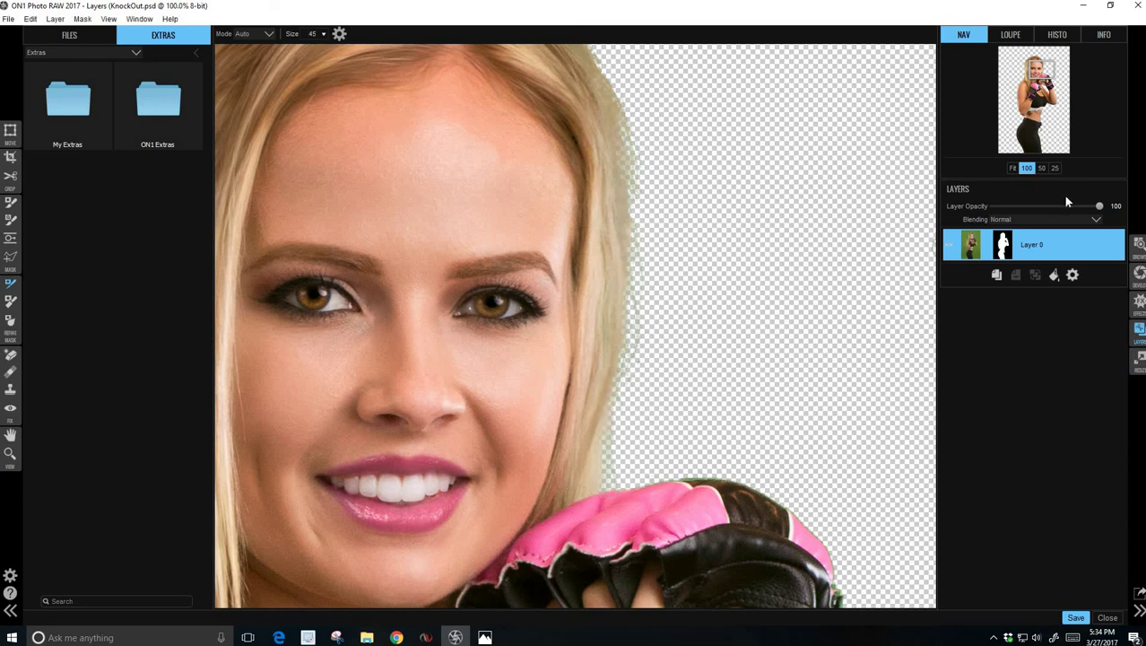
# - Fit the entire image in the Nav panel to view the complete boxer cut-out
pyautogui.click(1012, 168)
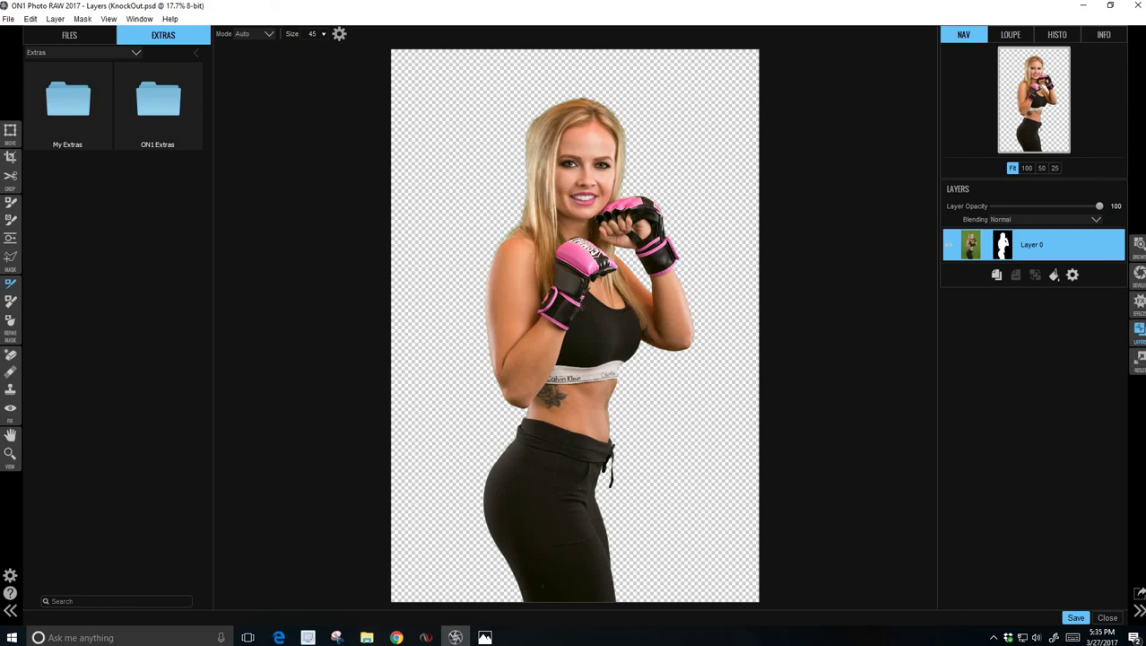
# - Check the MyRetoucher Facebook green-screen post in Chrome, then close the browser
pyautogui.click(397, 637)
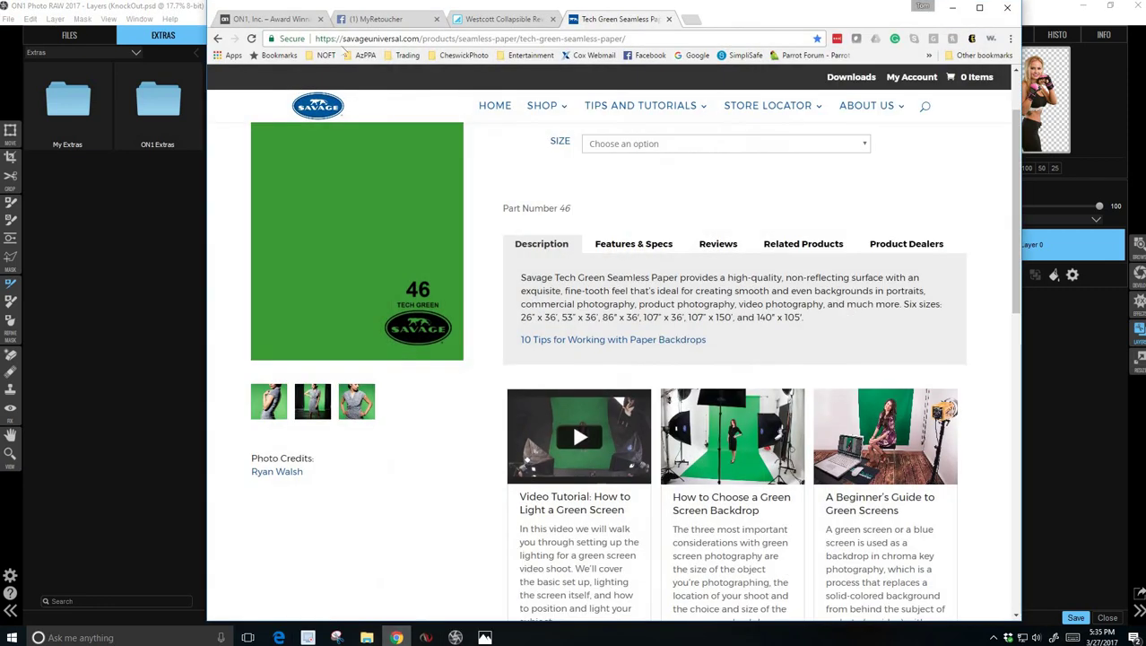
pyautogui.click(385, 20)
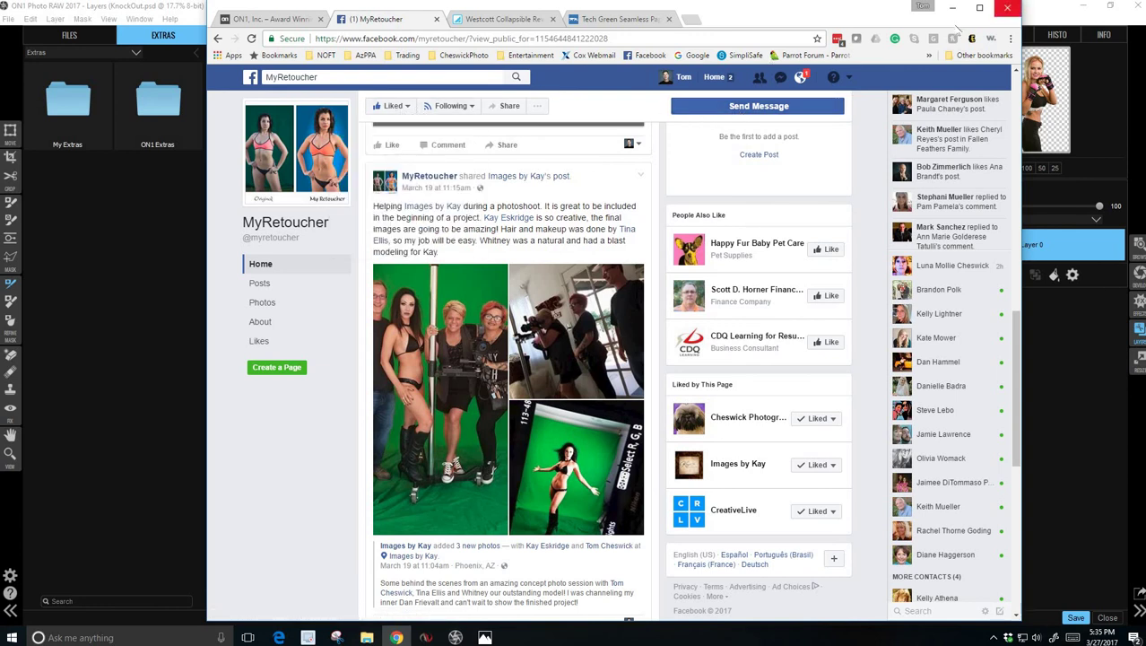
pyautogui.click(1007, 9)
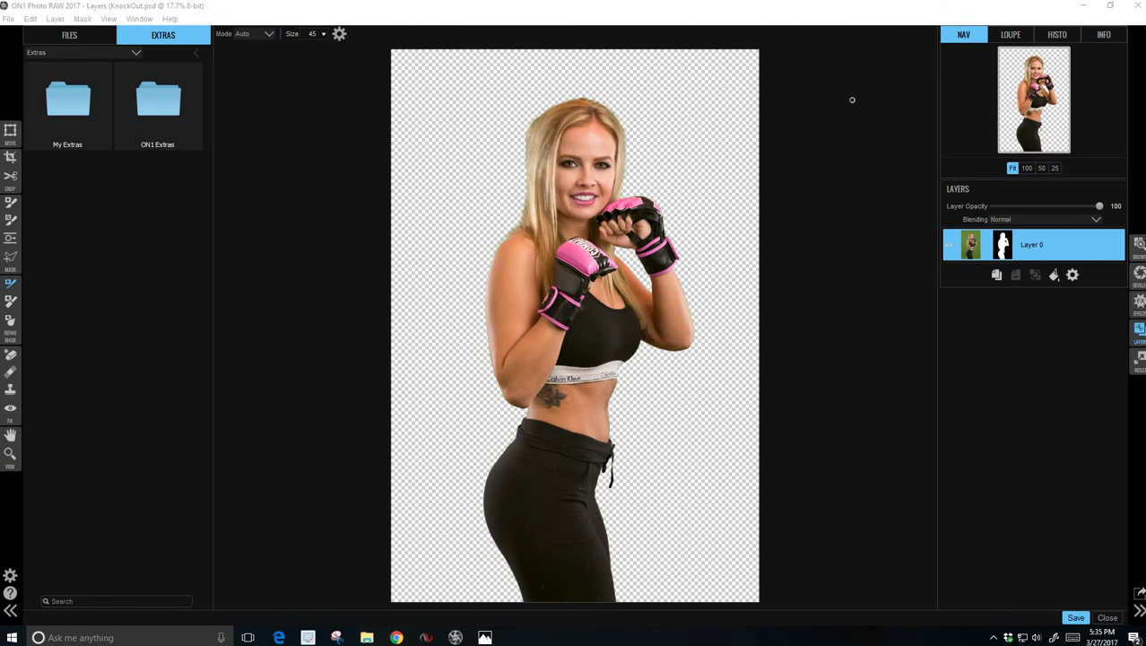